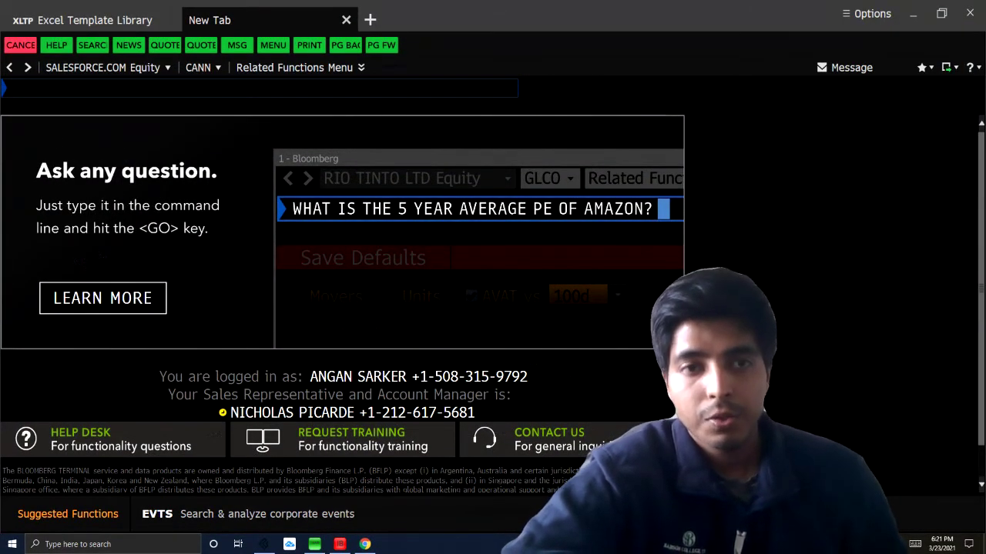
Open the XLTP Excel Template Library and search it for 'dcf' templates
click(278, 84)
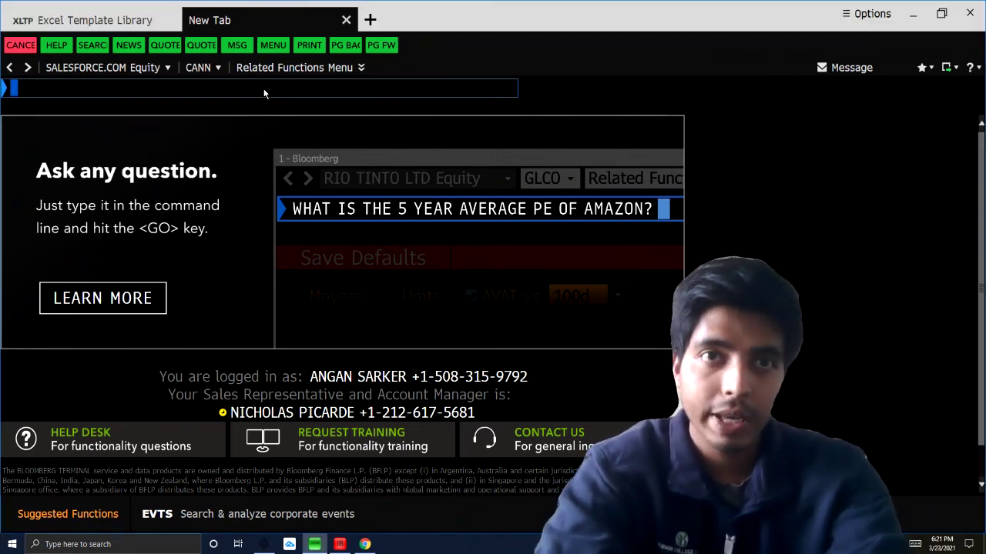
text(XLT)
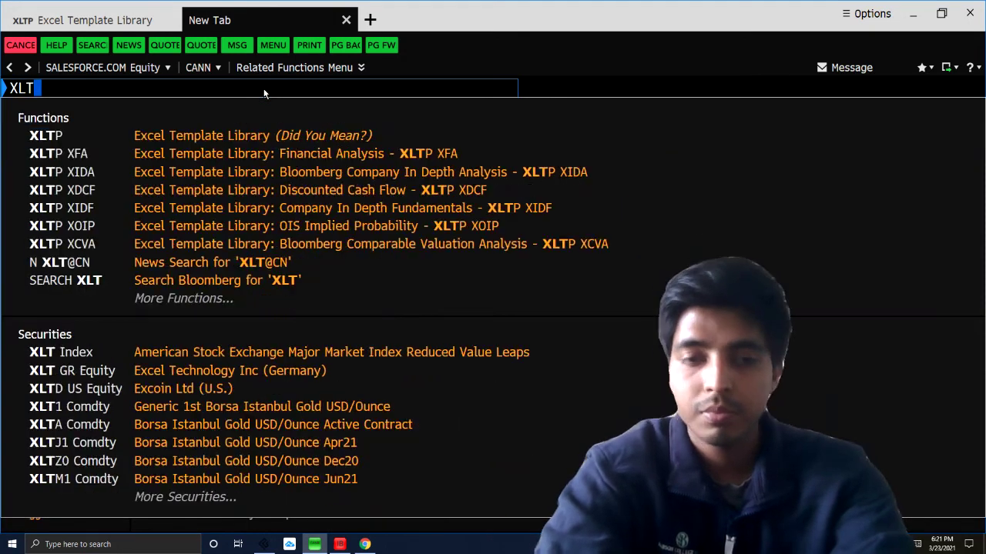
text(P)
key(Return)
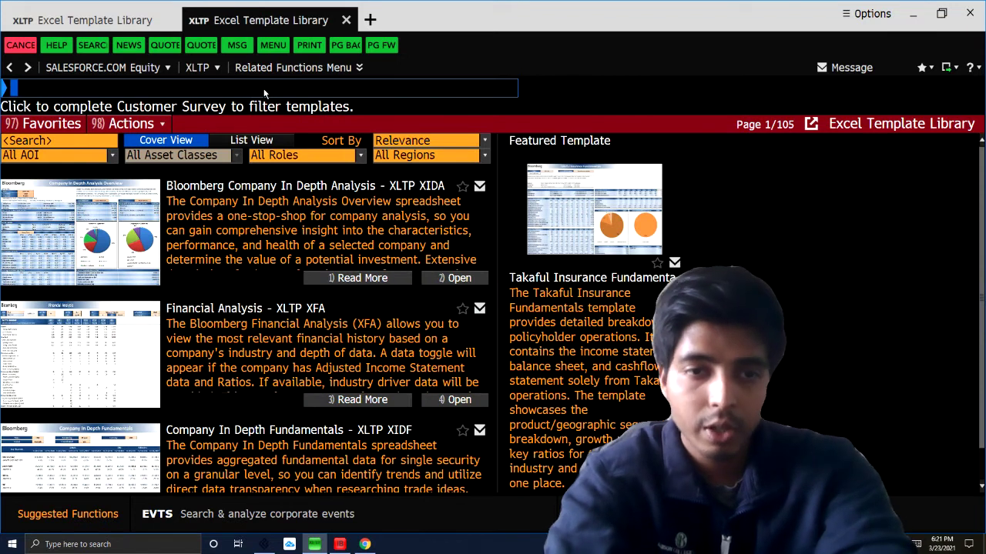
click(78, 140)
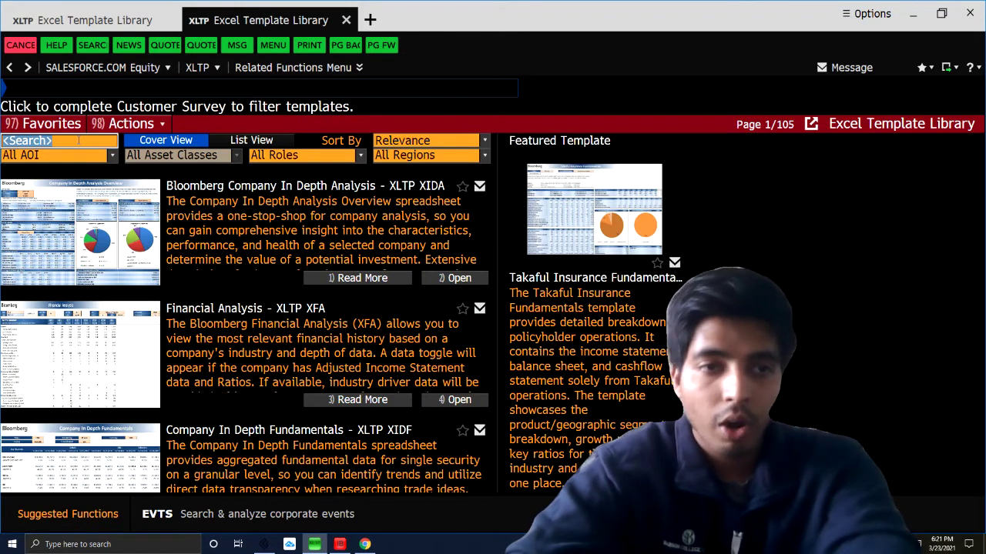
text(d)
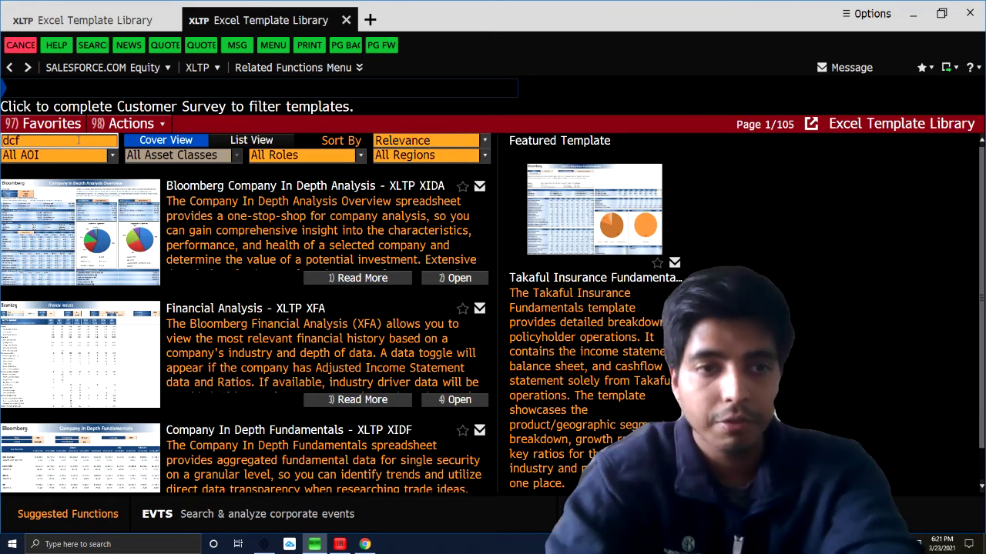
text(cf)
key(Return)
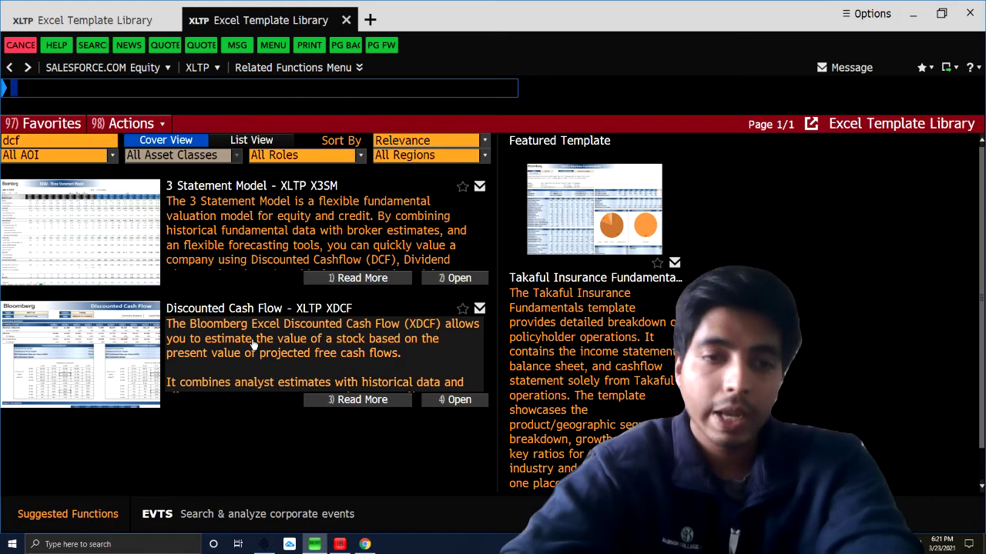
Open the Discounted Cash Flow (XLTP XDCF) template and bring its Excel workbook forward
click(457, 401)
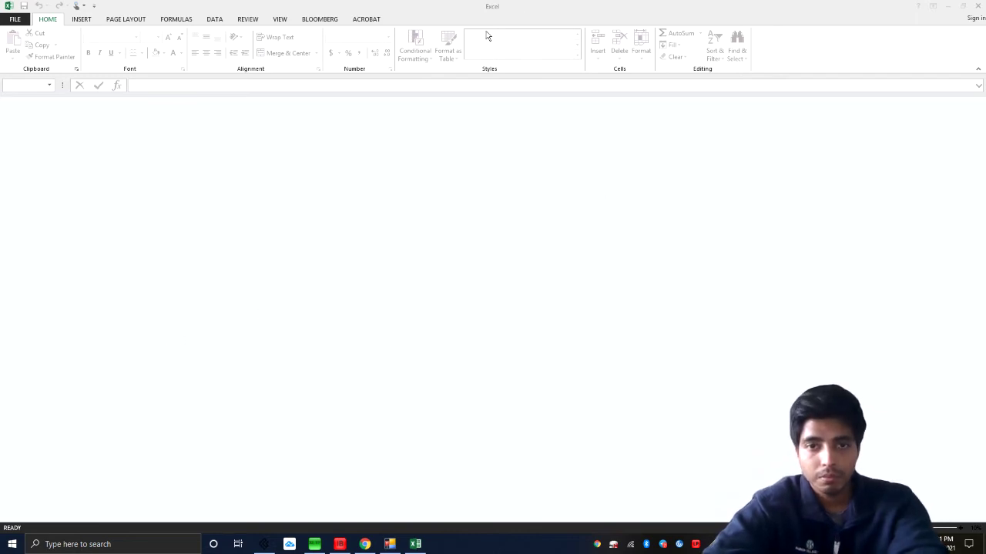
click(529, 16)
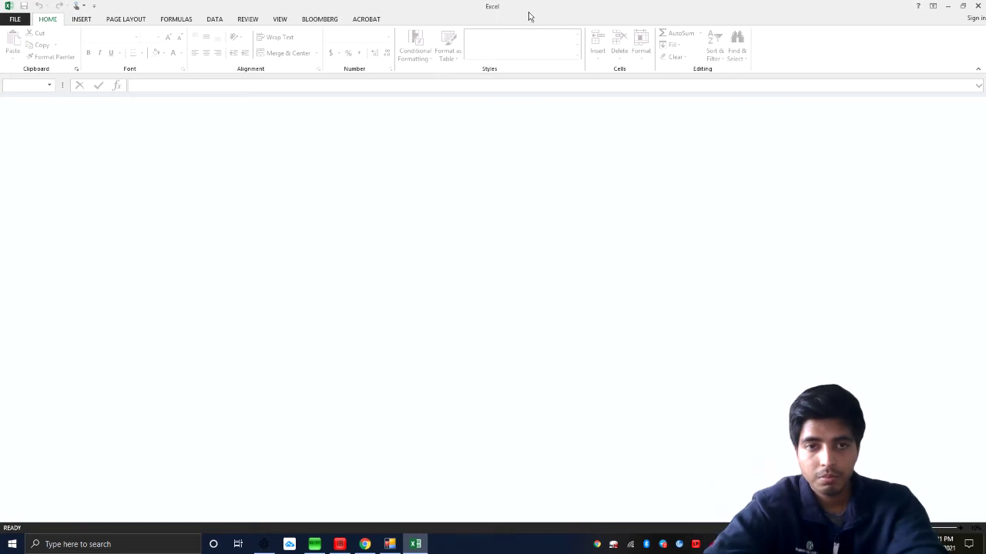
click(392, 545)
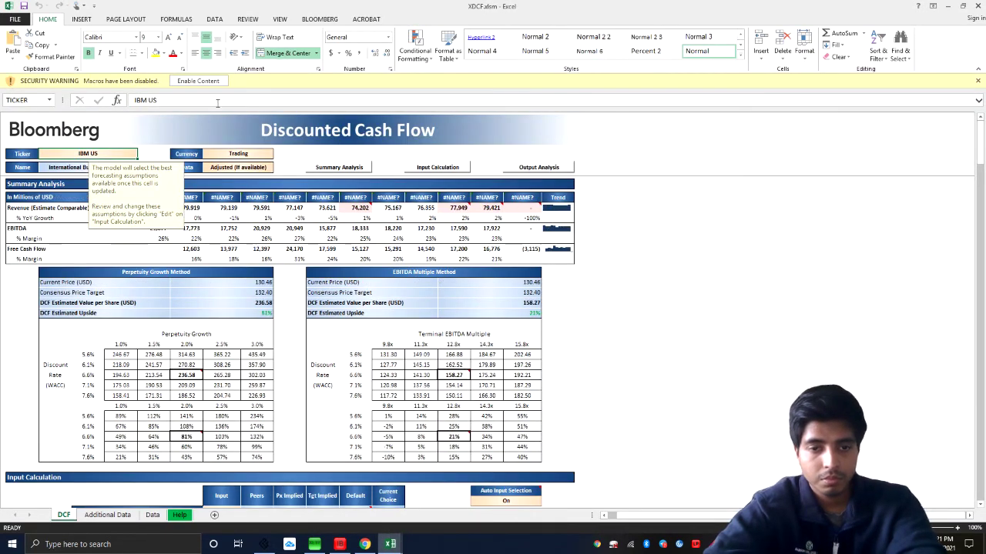
Enable content on the IBM US DCF workbook and dismiss the ticker input note
click(213, 82)
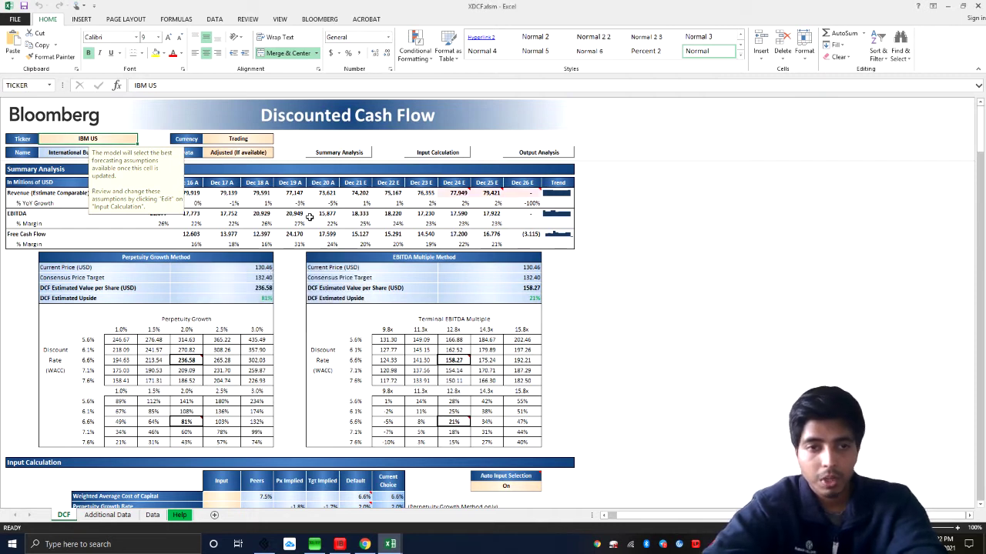
click(676, 310)
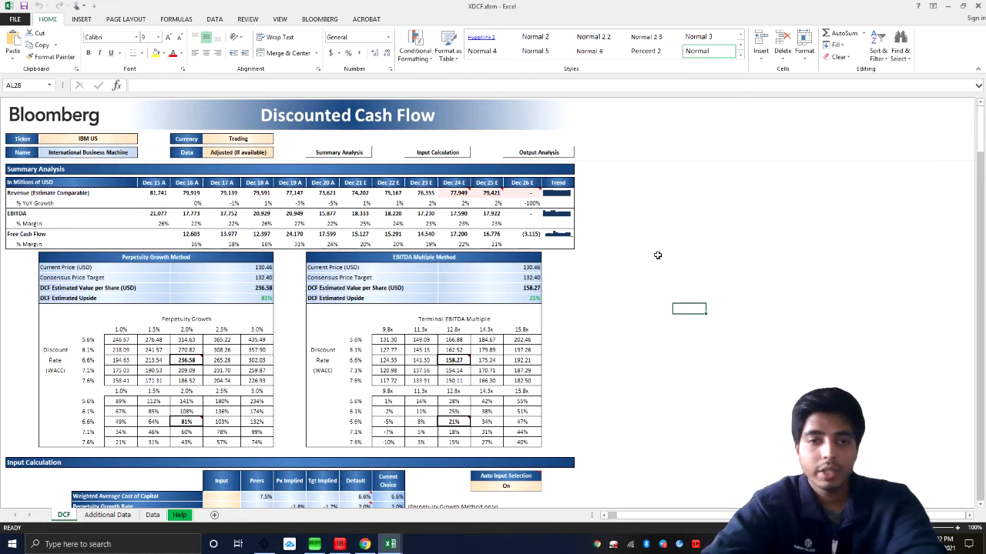
click(636, 163)
click(614, 227)
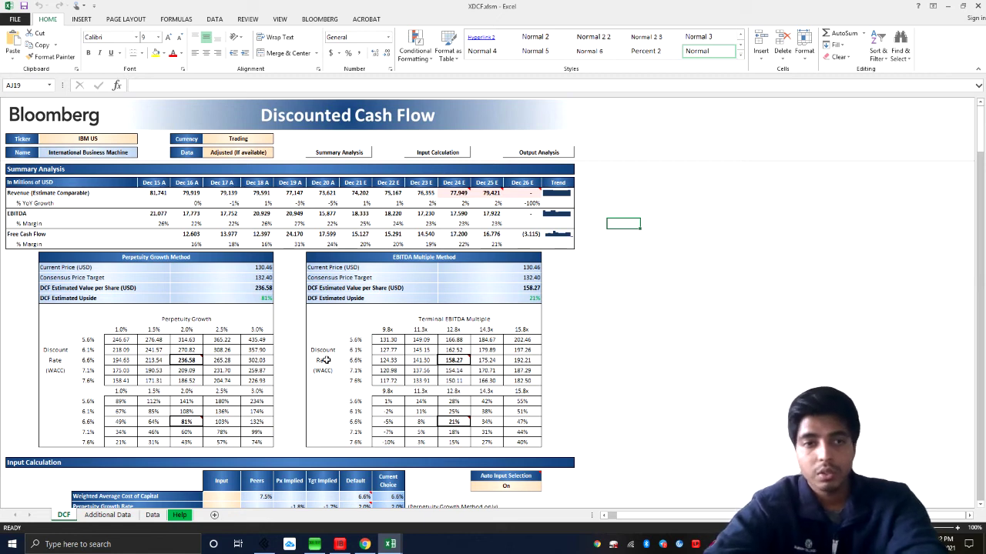
Change the Ticker cell from IBM US to AAPL US
click(103, 139)
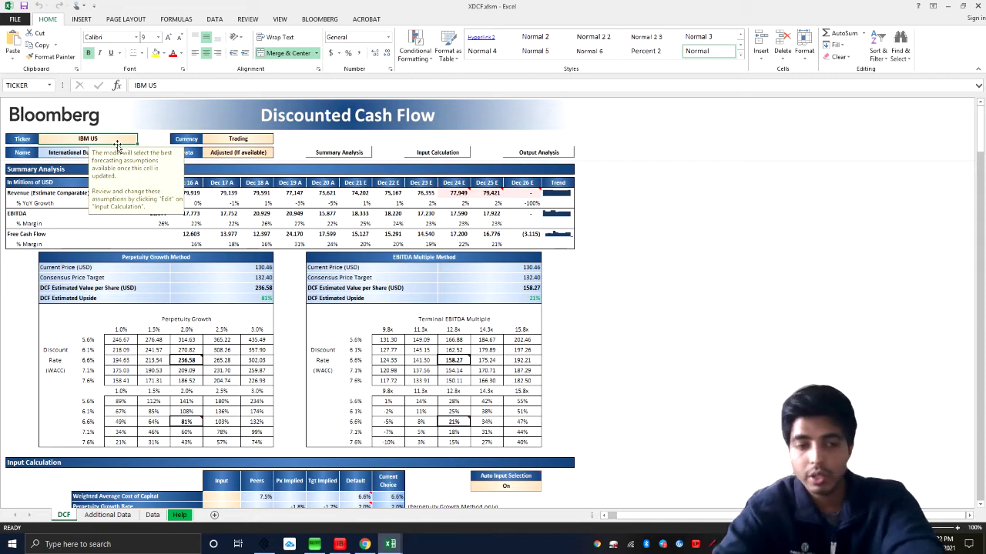
text(A)
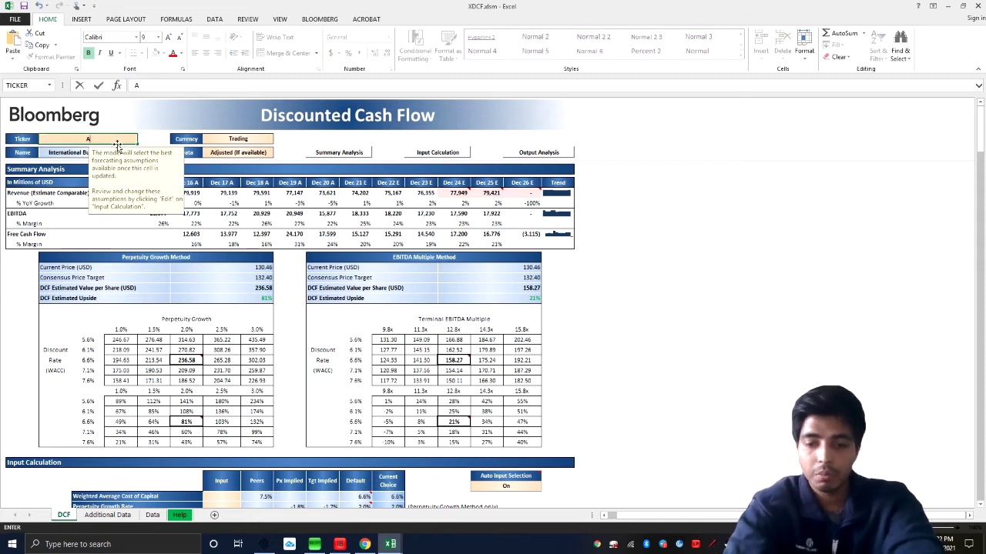
text(APL)
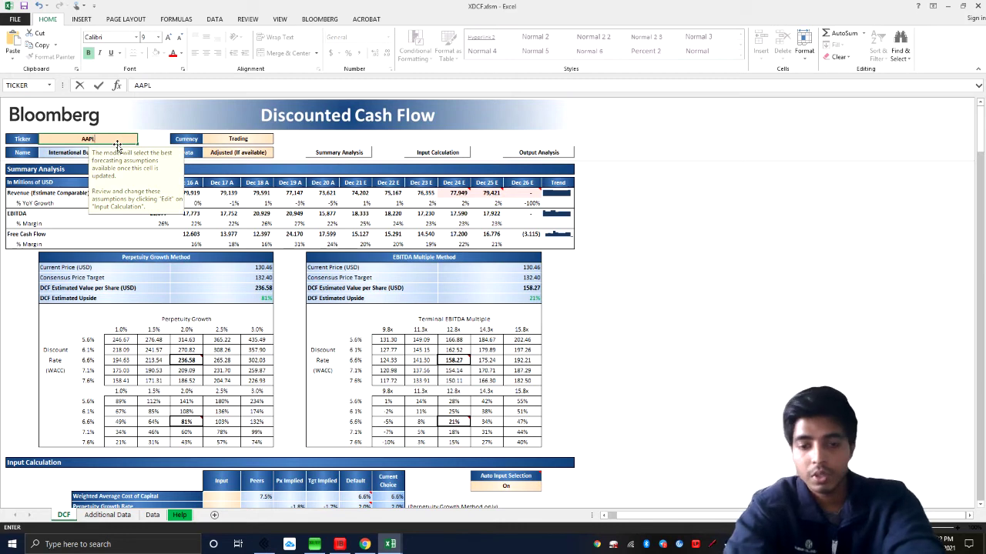
text( US)
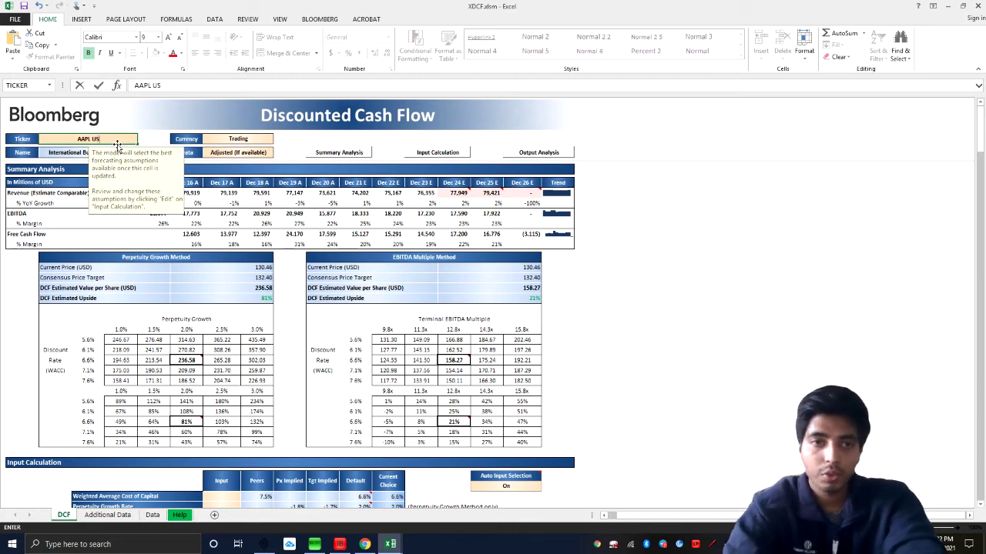
key(Return)
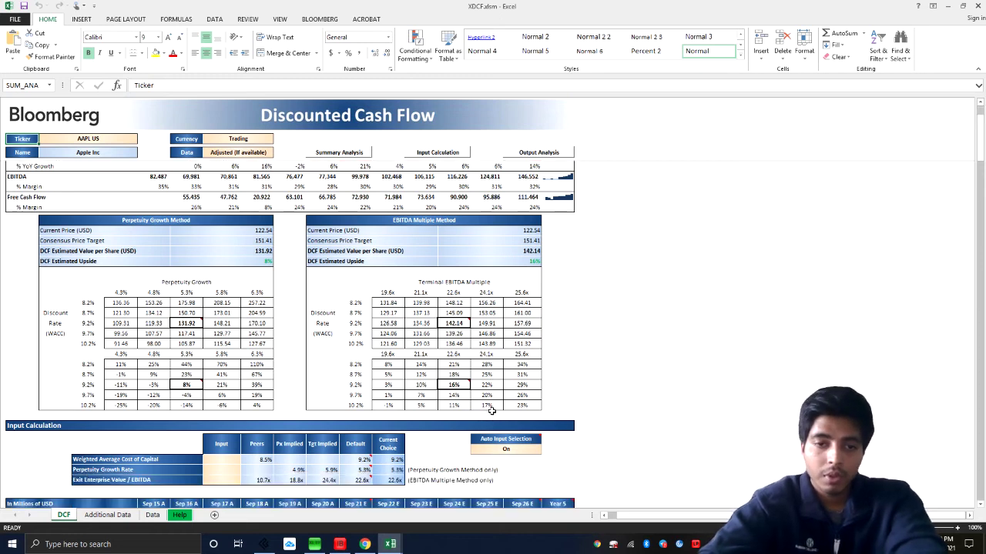
scroll(490, 416, down, 3)
scroll(490, 412, up, 3)
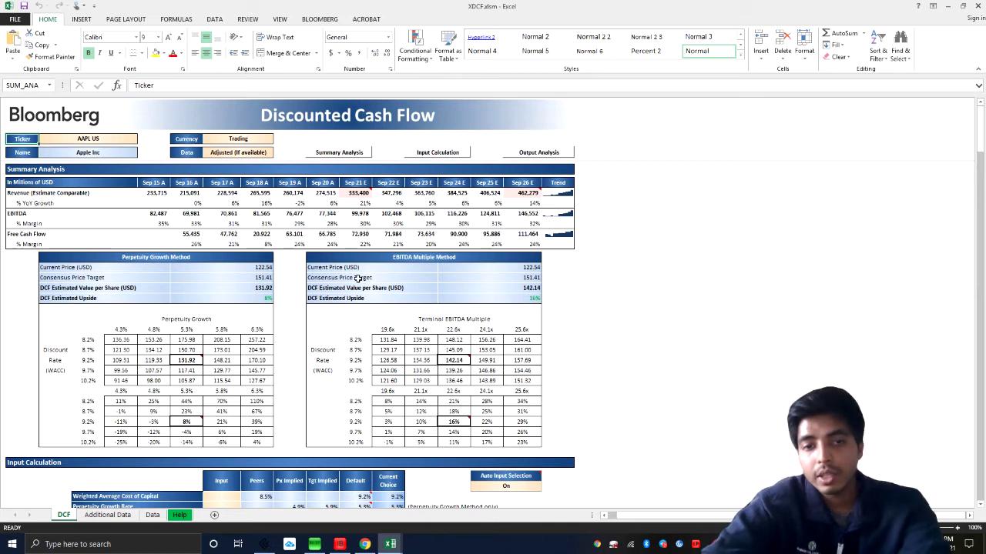
click(510, 278)
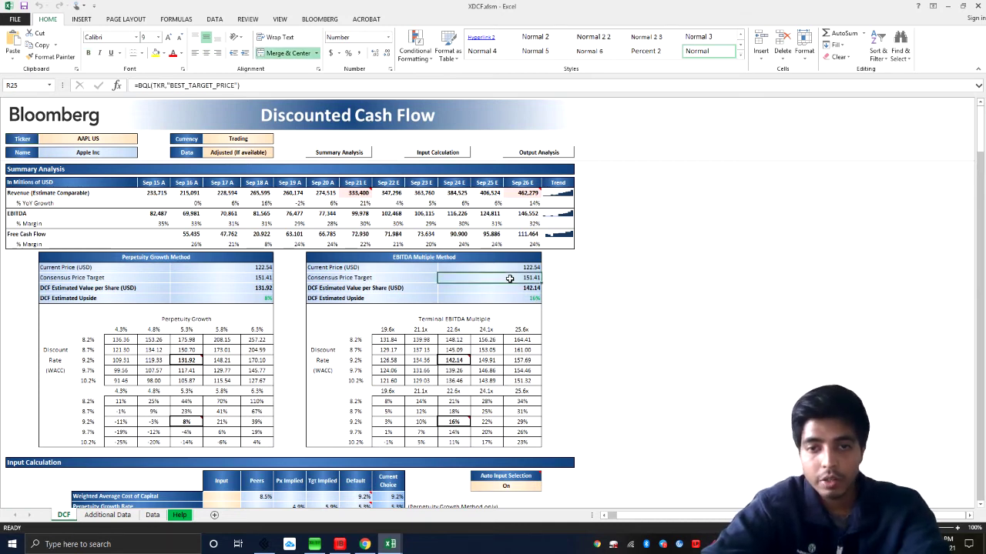
click(520, 267)
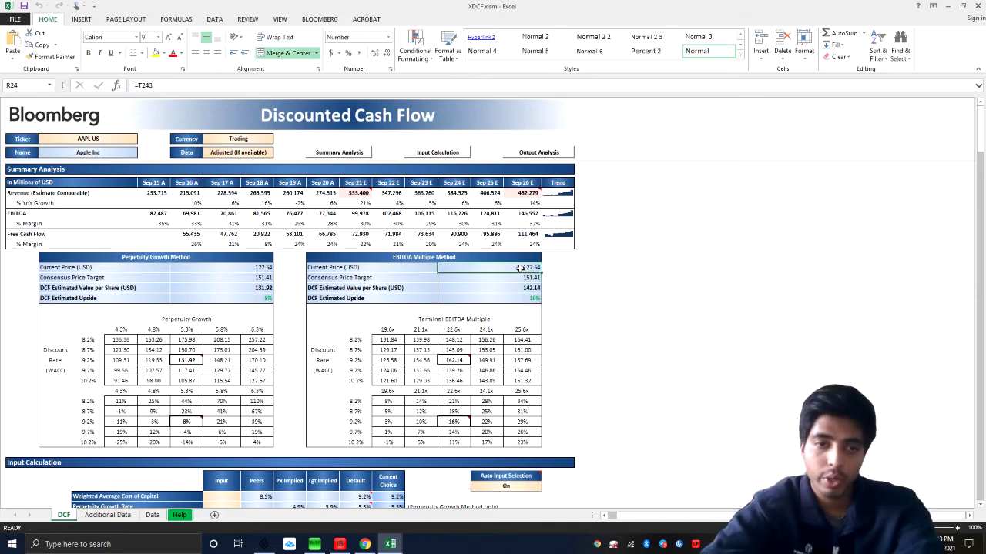
scroll(355, 393, down, 2)
scroll(308, 375, down, 3)
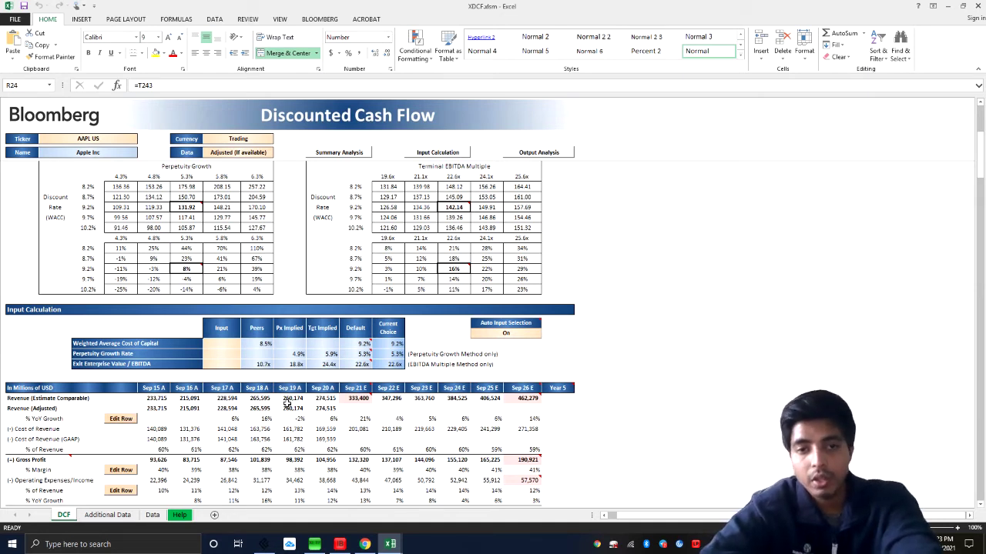
scroll(305, 439, up, 4)
scroll(305, 439, down, 1)
scroll(305, 439, down, 3)
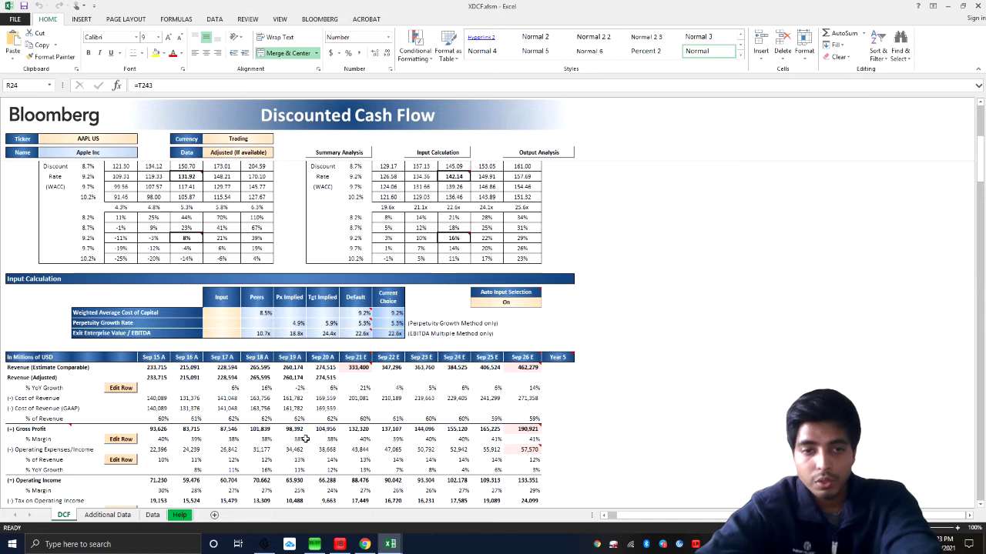
scroll(305, 439, down, 2)
scroll(305, 439, down, 2)
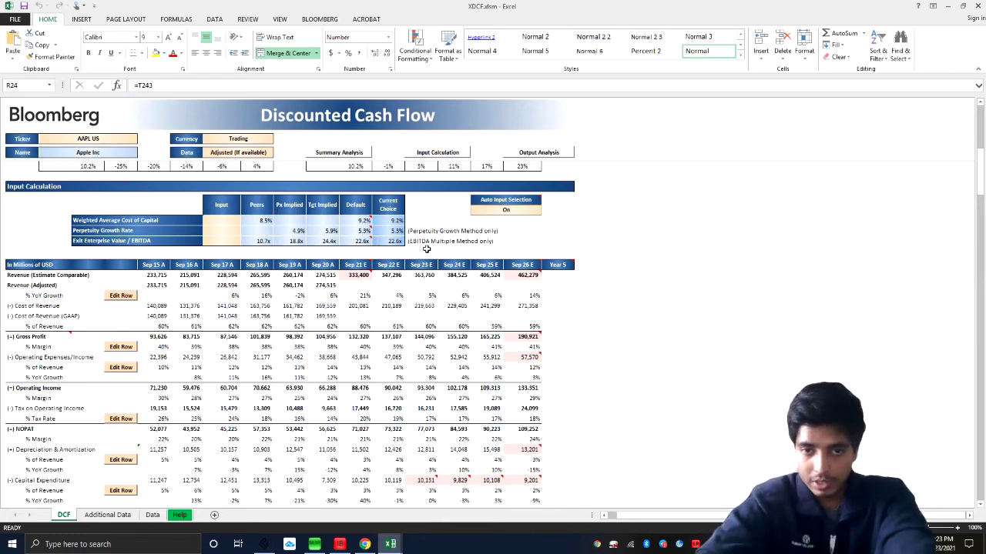
Enter 8% WACC in K47 and 4% perpetuity growth in K48
click(225, 223)
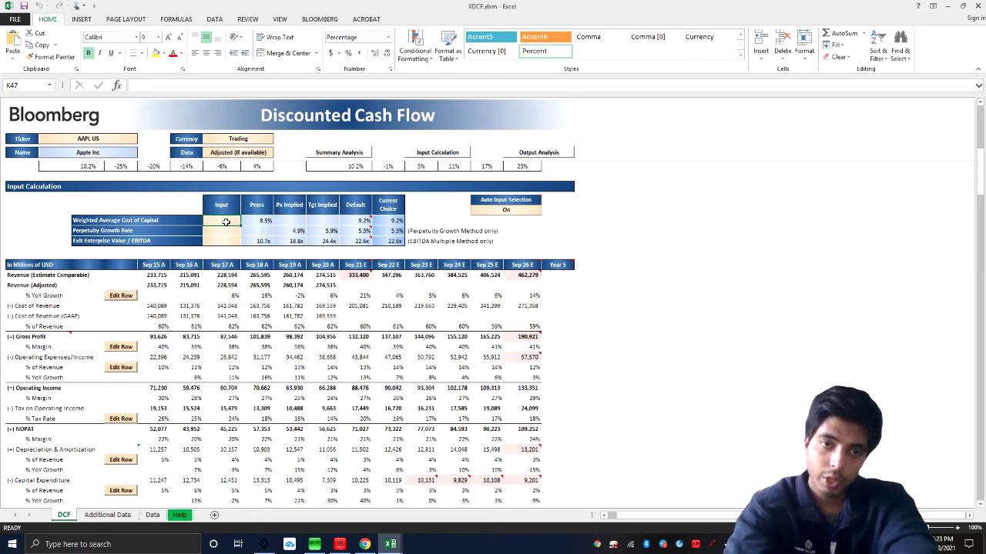
text(8%)
key(ctrl+Return)
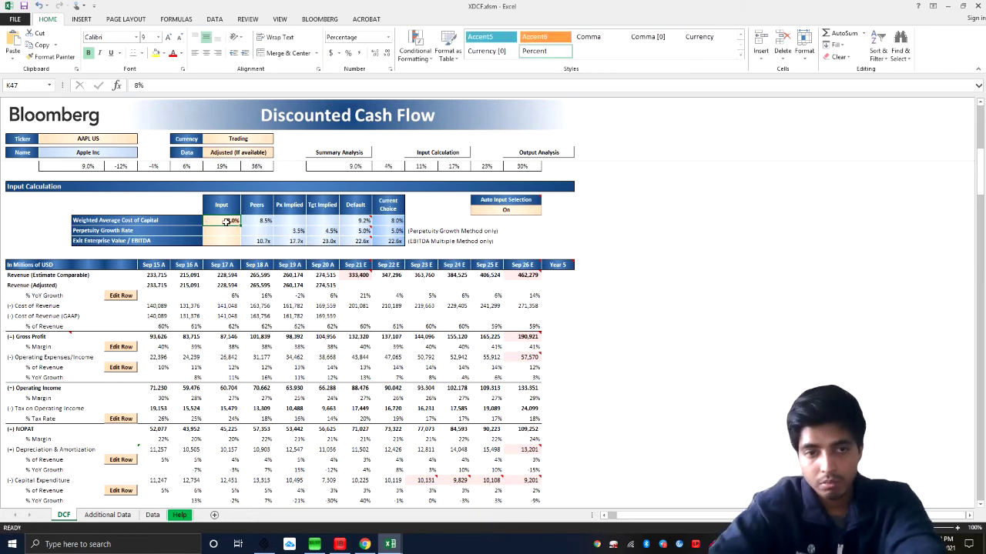
click(224, 231)
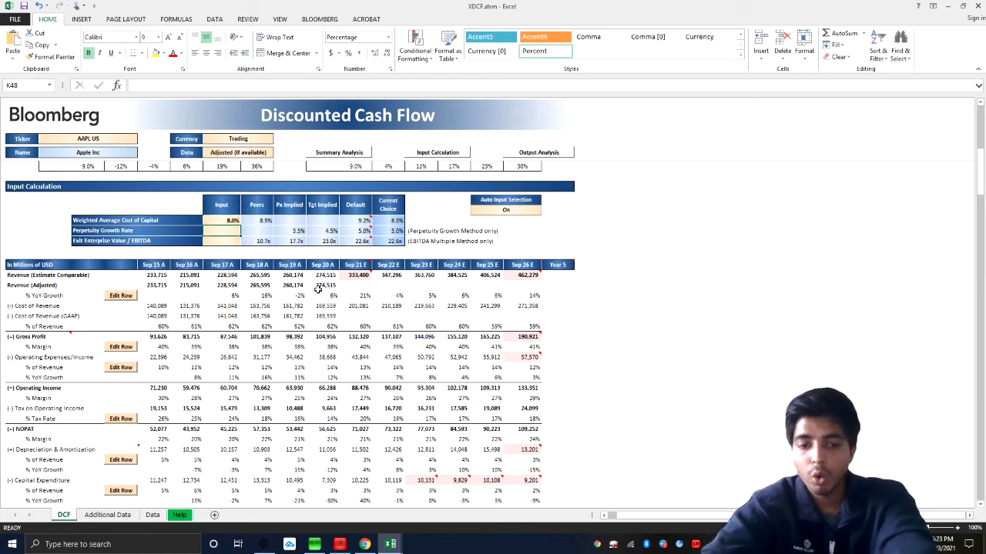
text(4%)
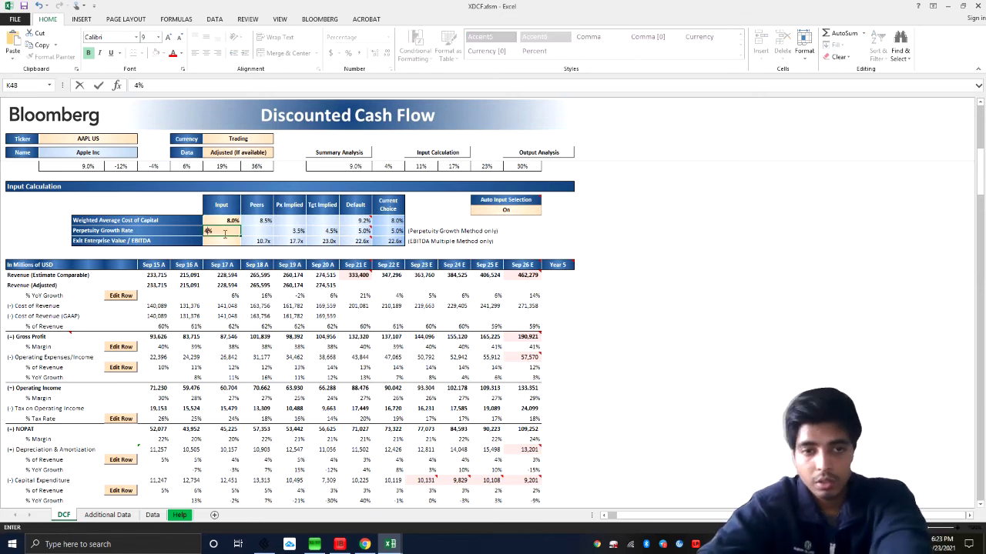
key(Return)
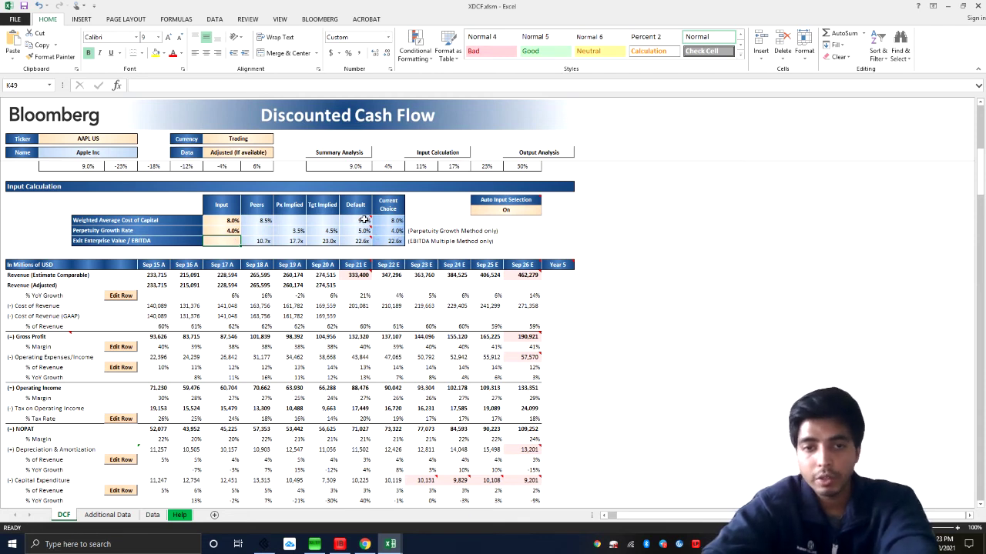
scroll(305, 396, down, 3)
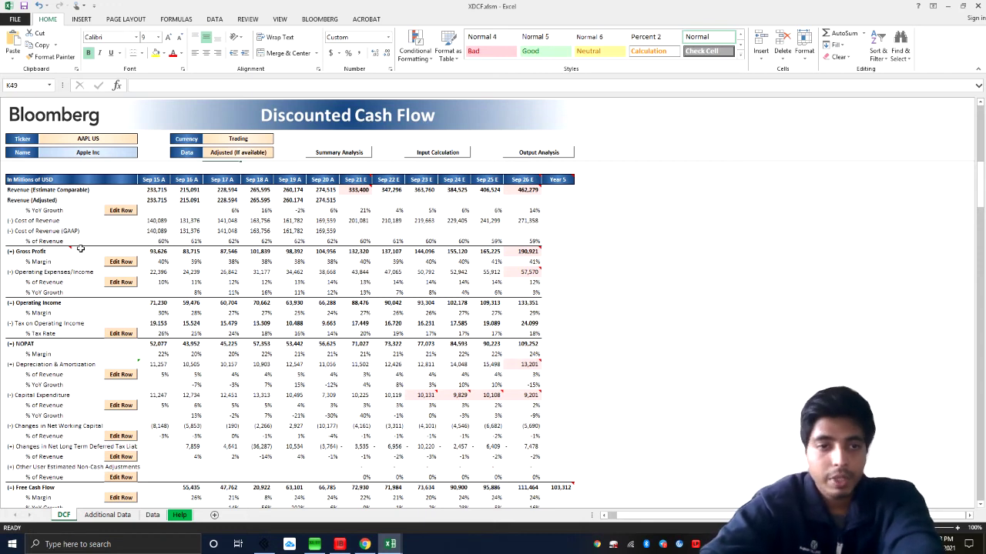
scroll(150, 332, down, 1)
scroll(150, 332, up, 1)
scroll(233, 361, up, 2)
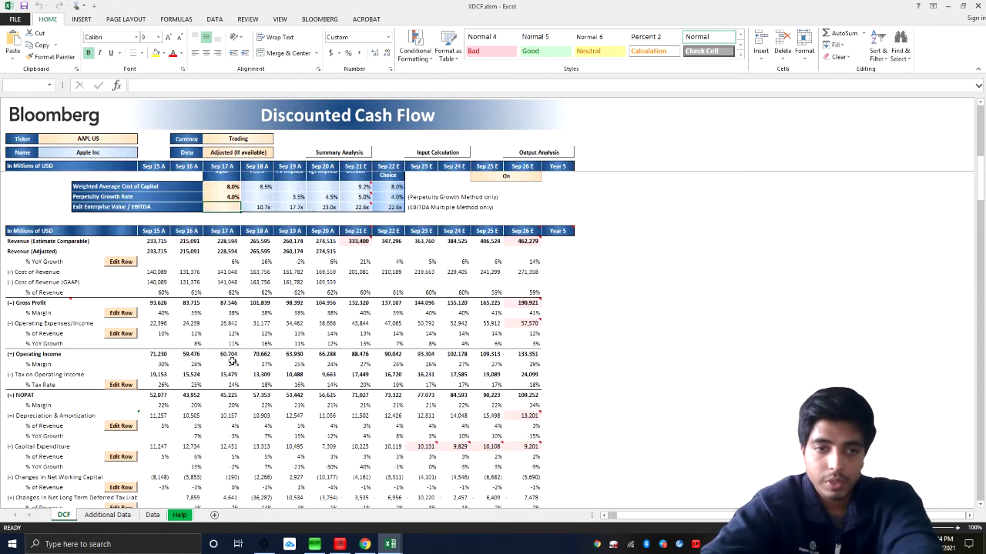
Make % YoY Growth editable and enter 15%, 7%, 7% for Sep 26E–Sep 24E
click(114, 252)
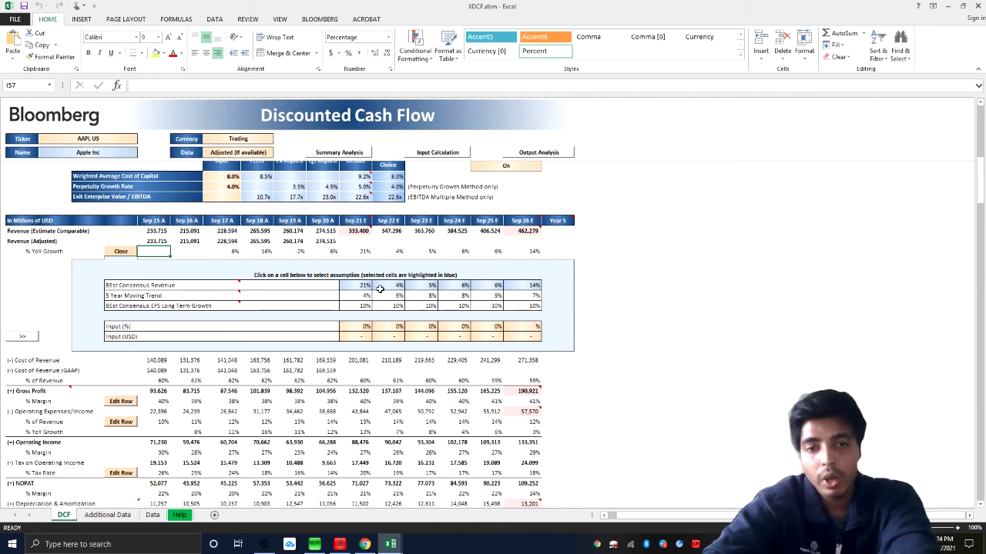
click(521, 285)
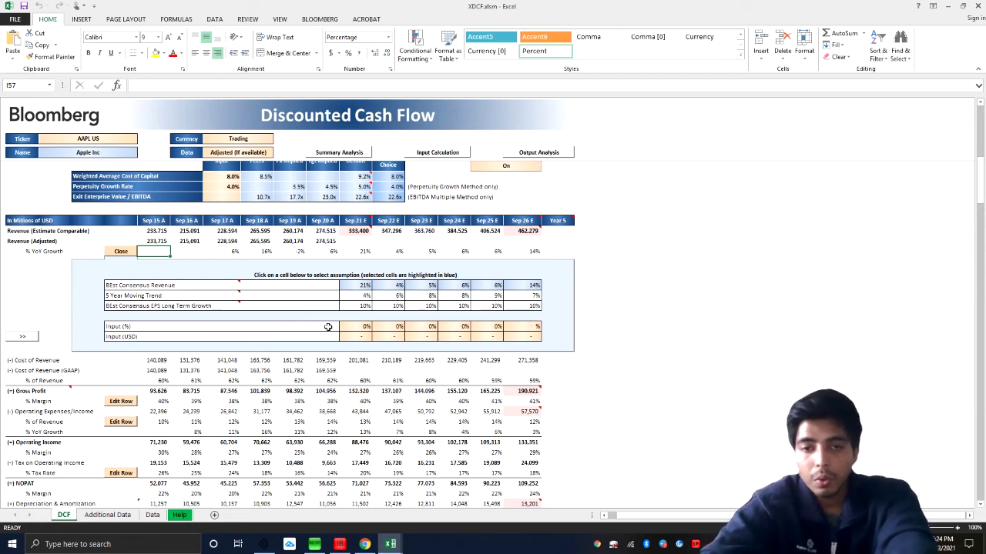
click(517, 326)
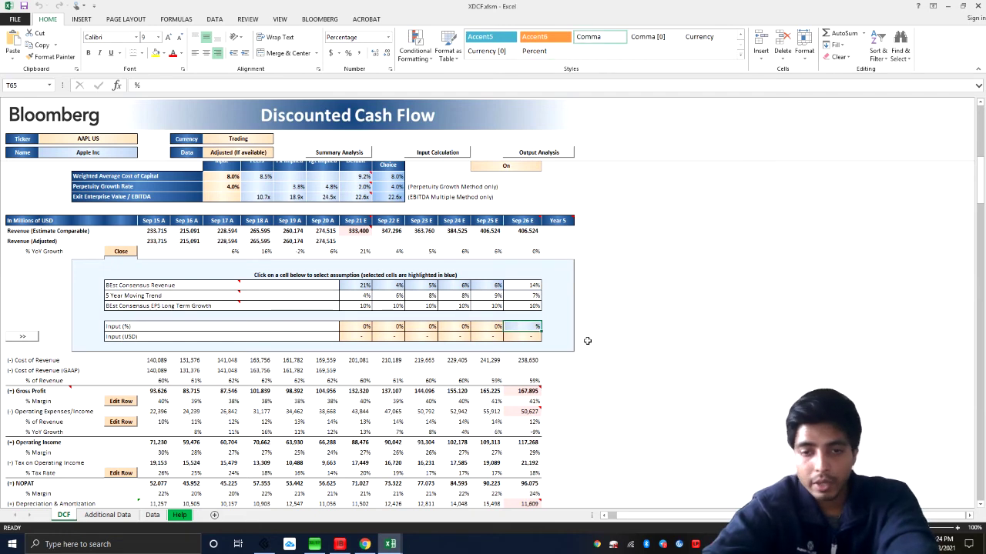
text(15)
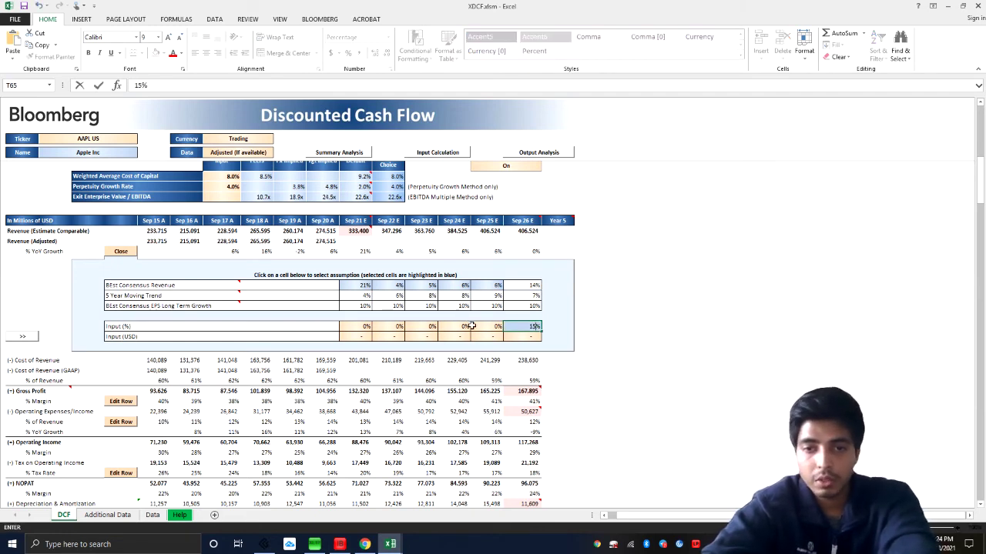
click(479, 327)
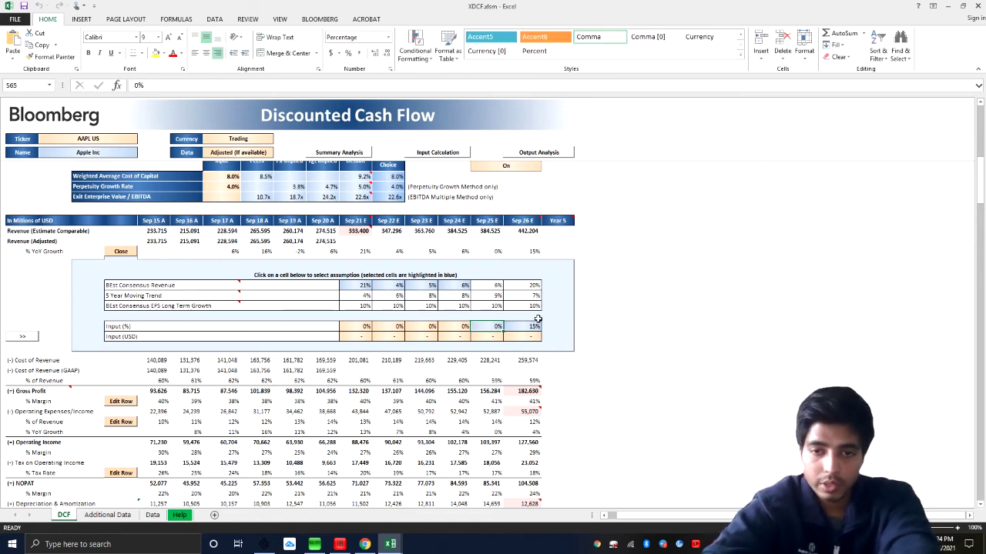
text(7)
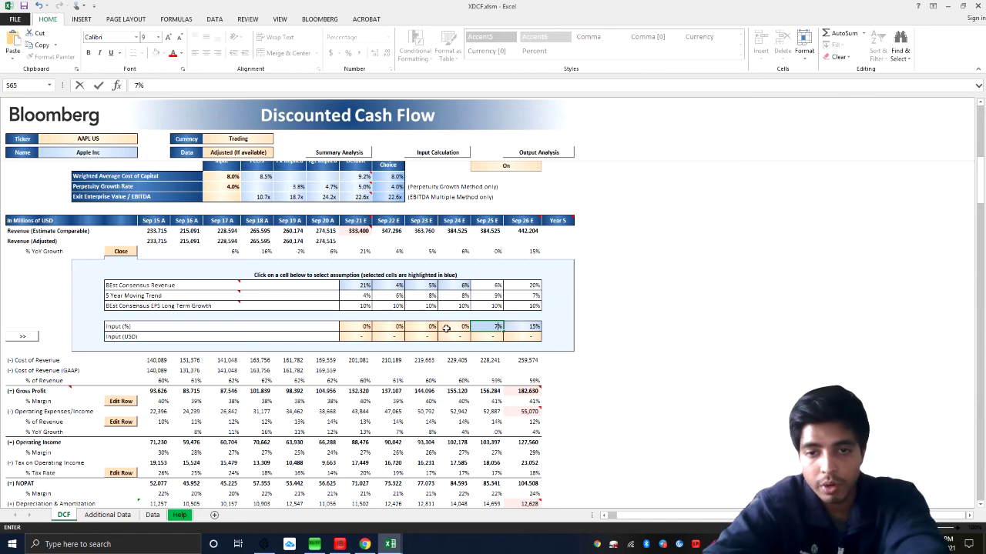
click(446, 329)
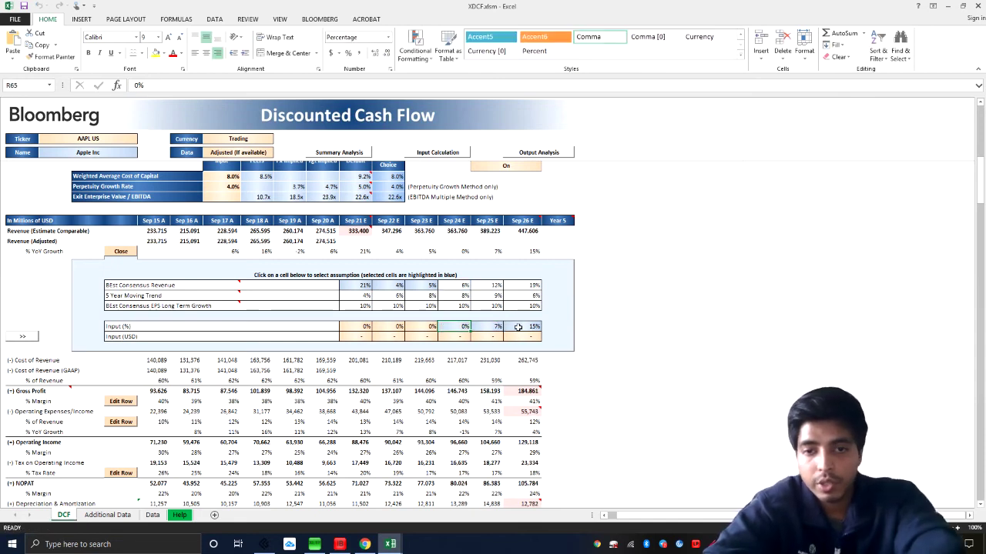
text(7)
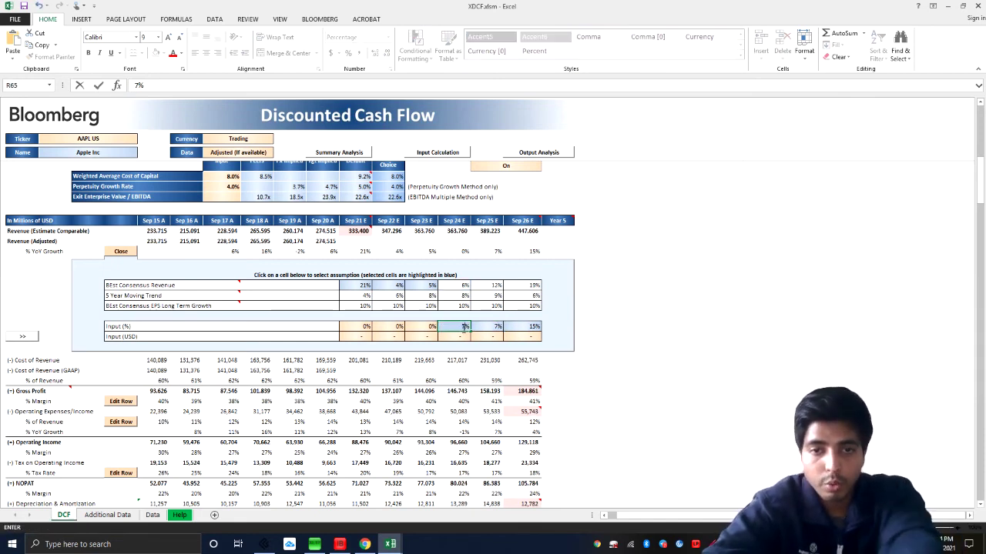
Enter growth inputs of 6%, 5% and 24% for Sep 23E, Sep 22E and Sep 21E
click(419, 326)
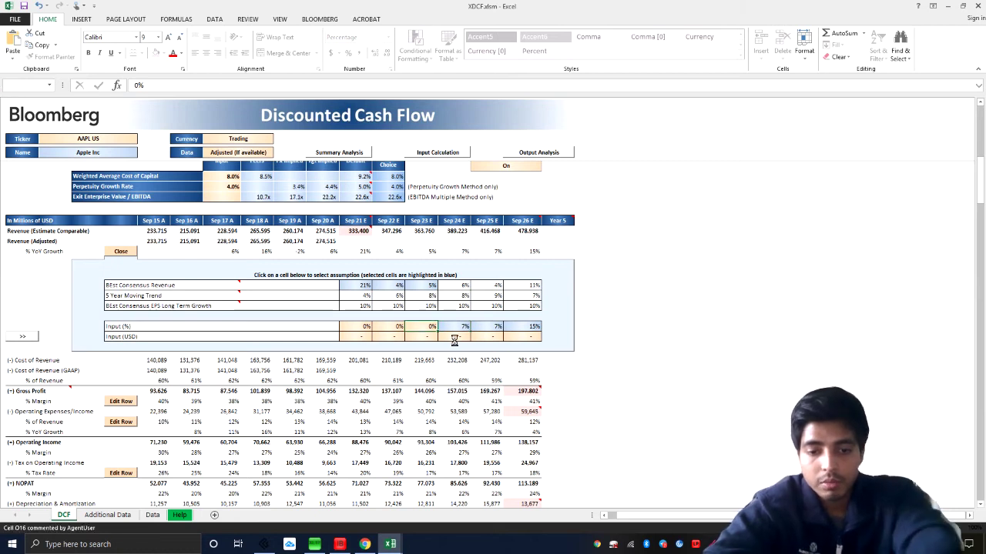
text(6)
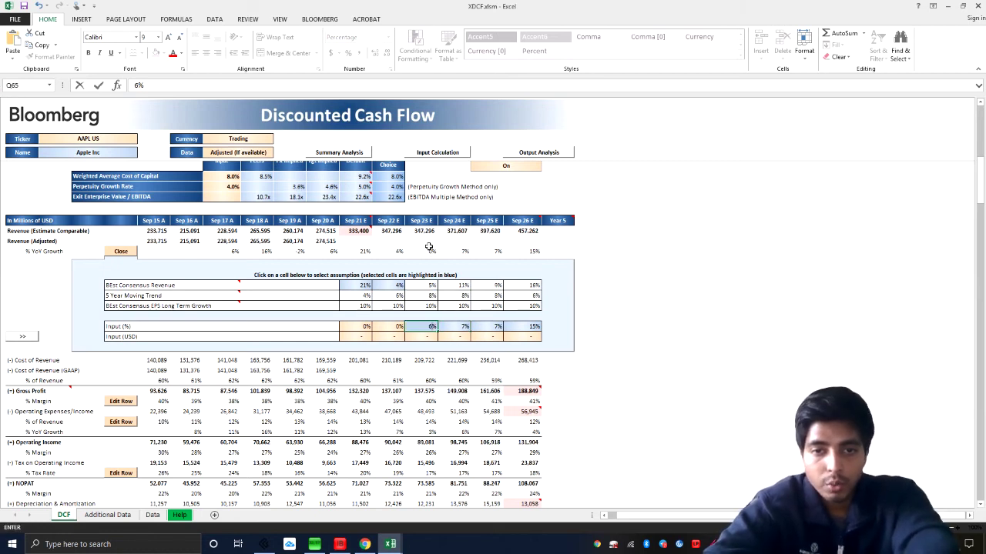
click(392, 326)
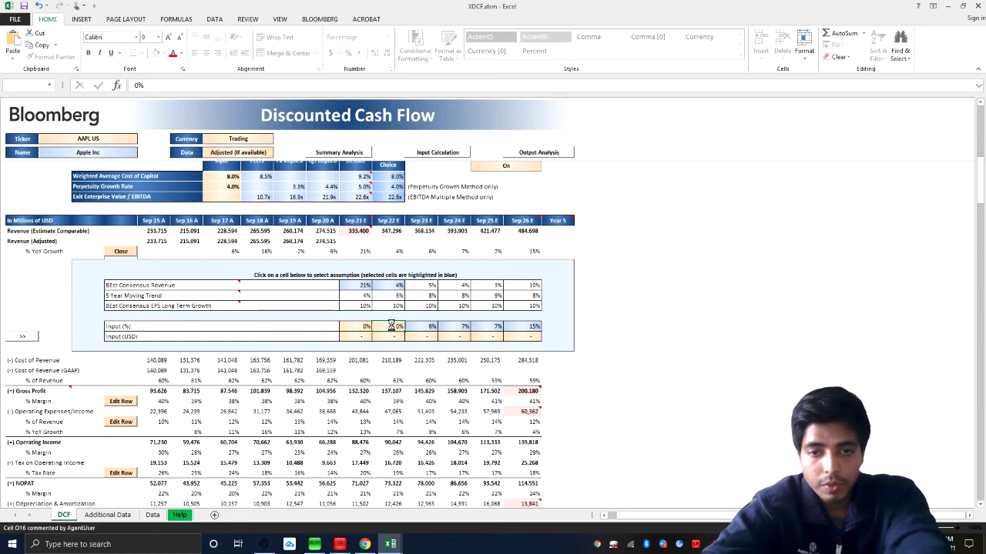
text(5)
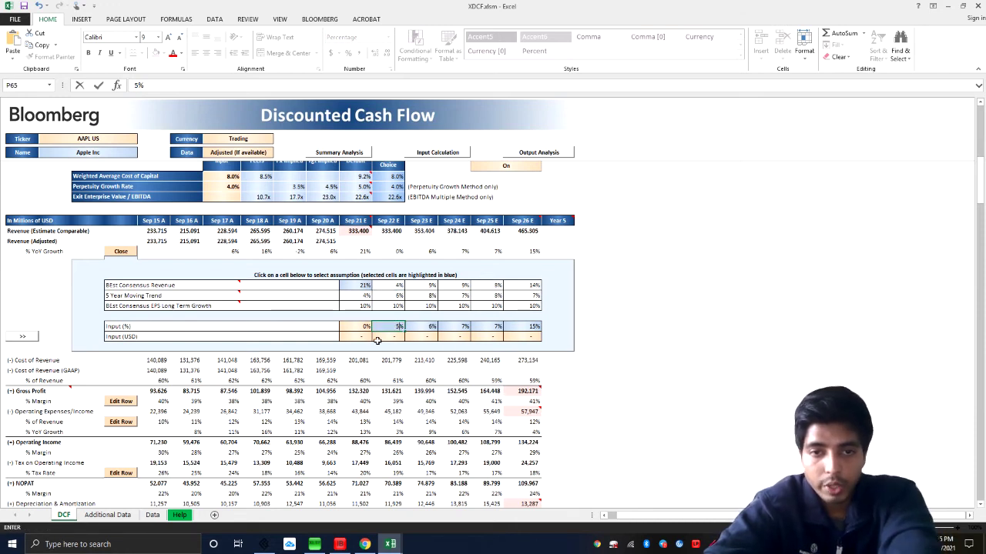
click(366, 327)
text(24)
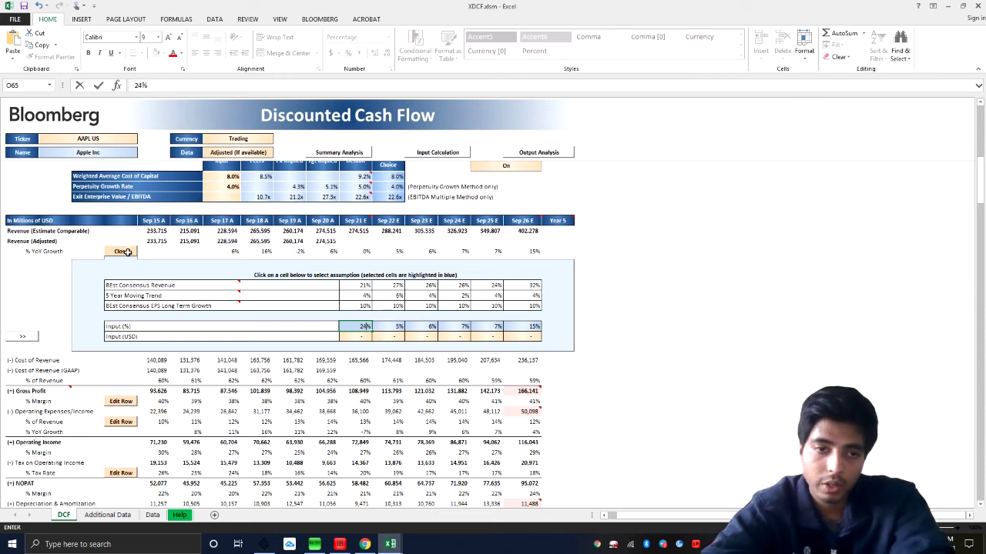
click(125, 252)
click(126, 251)
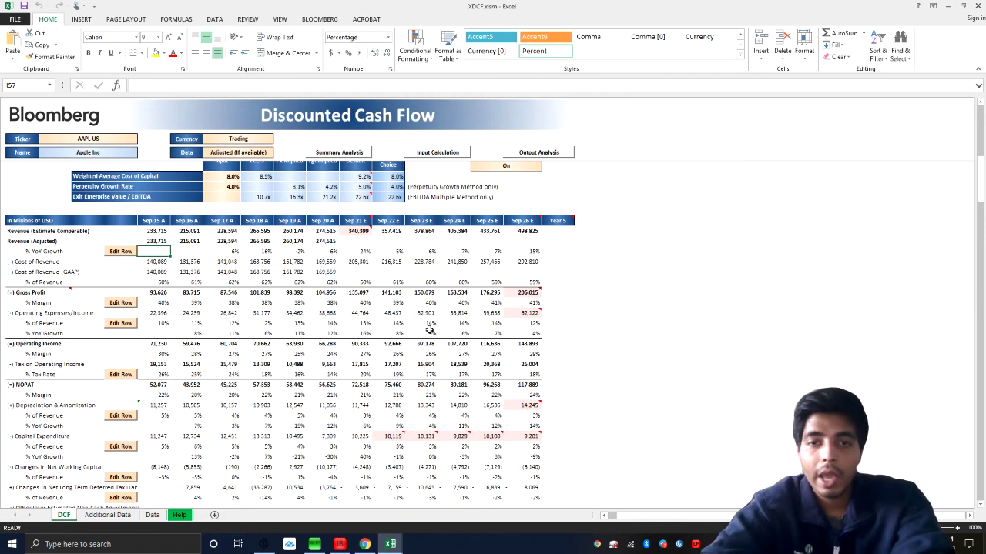
scroll(331, 328, down, 2)
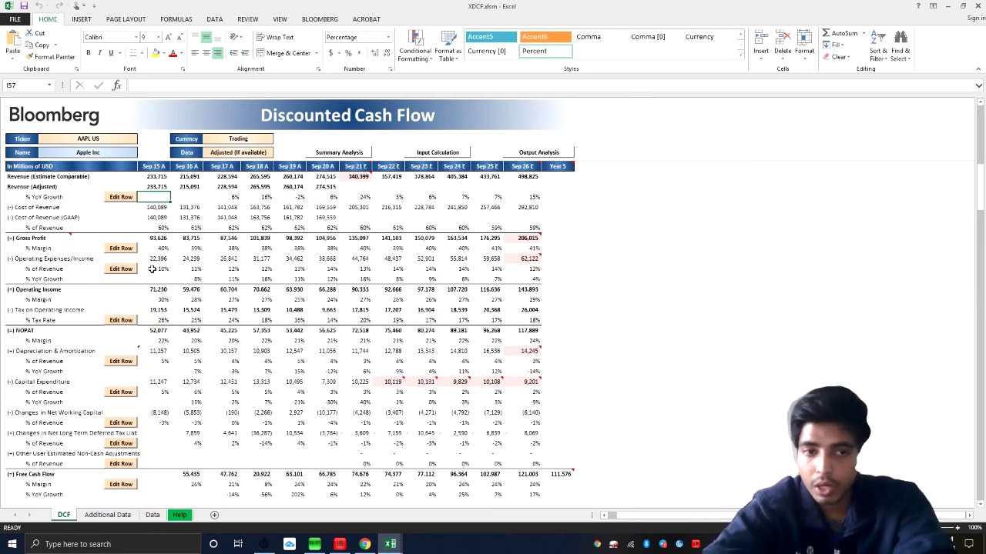
click(115, 248)
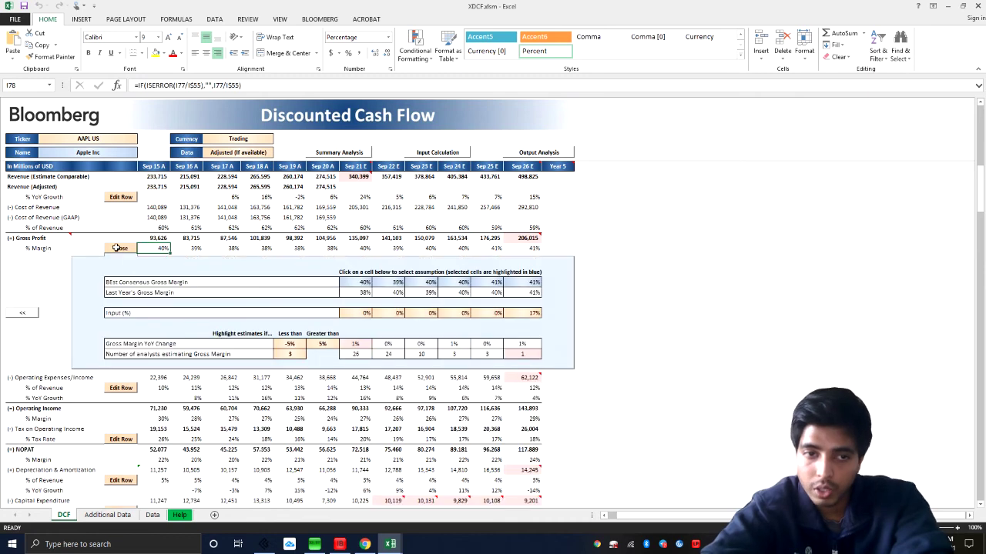
scroll(125, 354, down, 1)
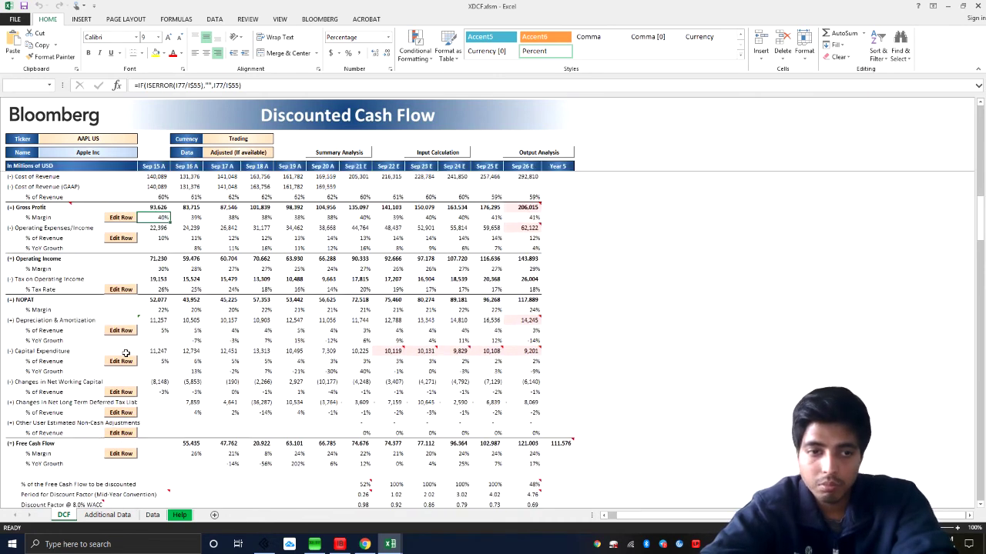
click(122, 330)
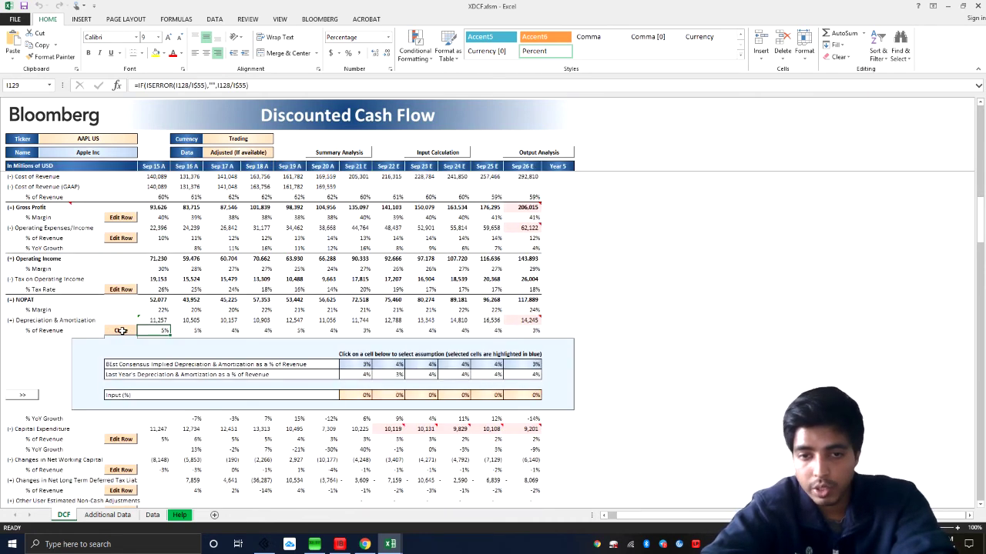
click(304, 375)
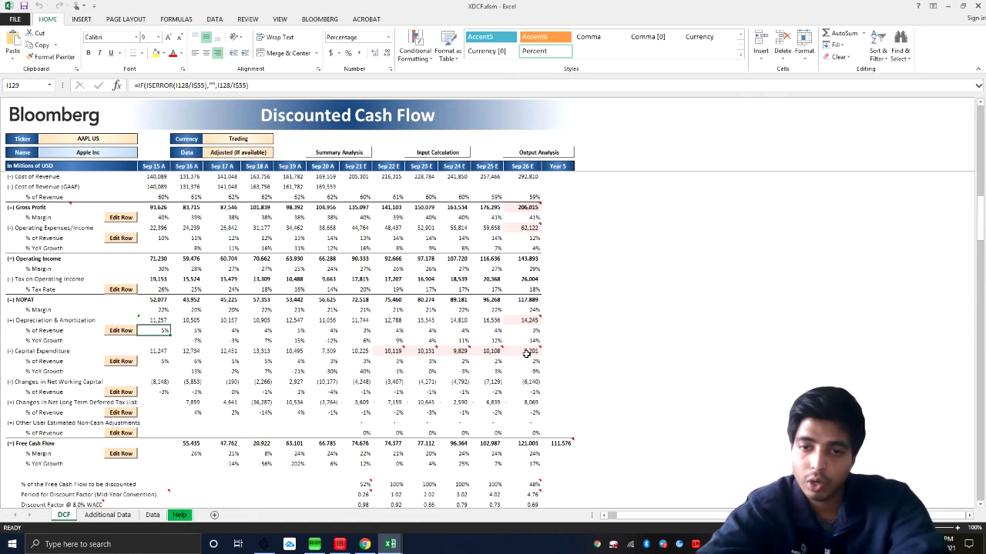
mouse_move(530, 352)
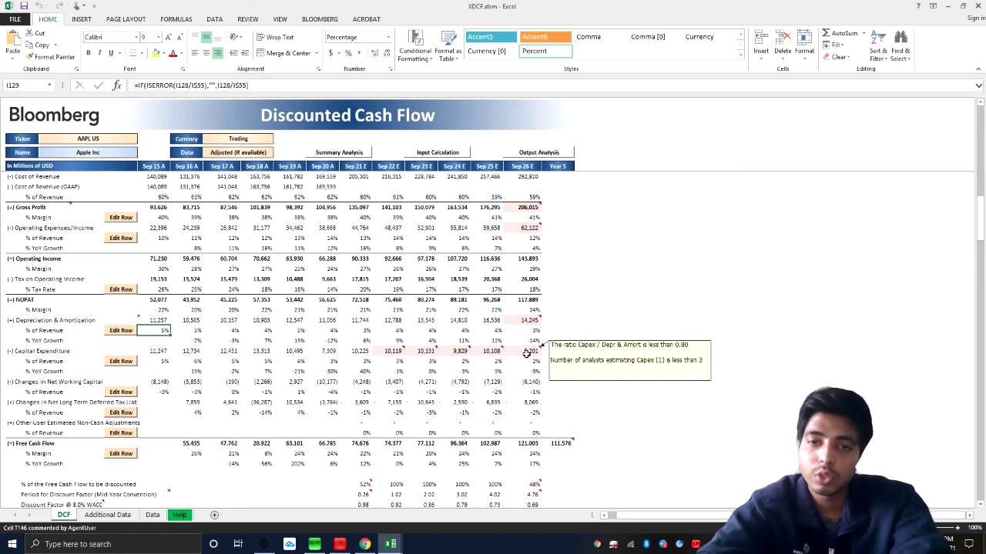
click(527, 353)
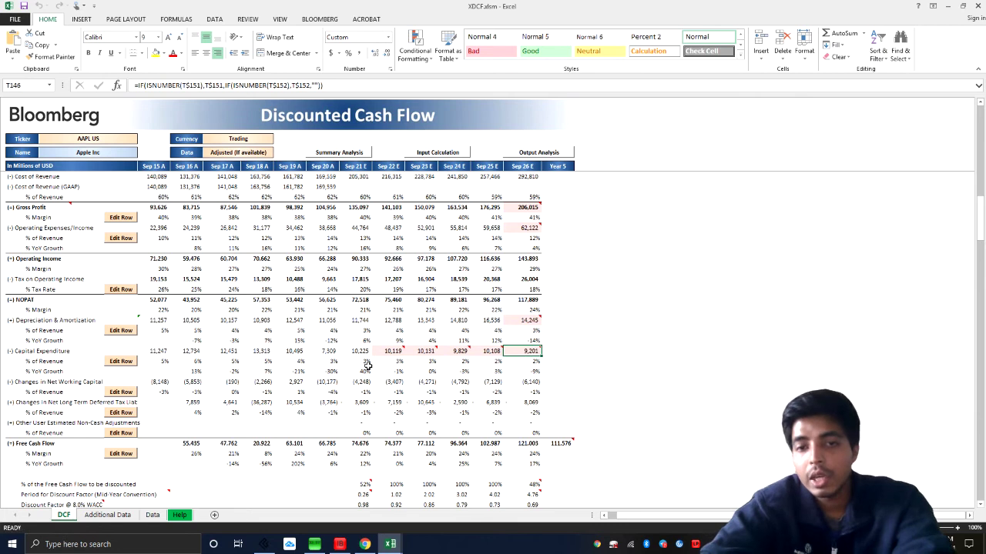
scroll(447, 355, down, 1)
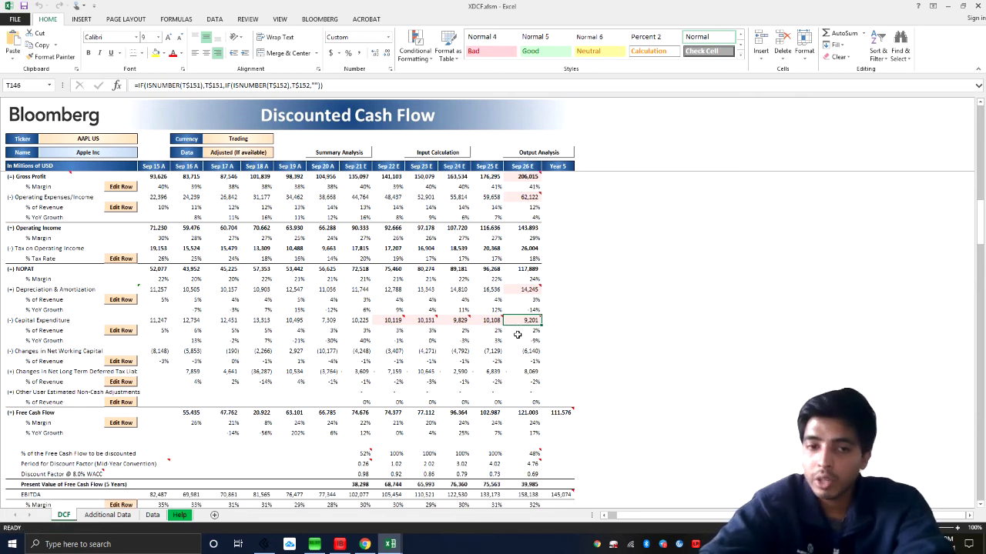
scroll(516, 332, down, 3)
scroll(517, 336, down, 3)
scroll(517, 339, down, 3)
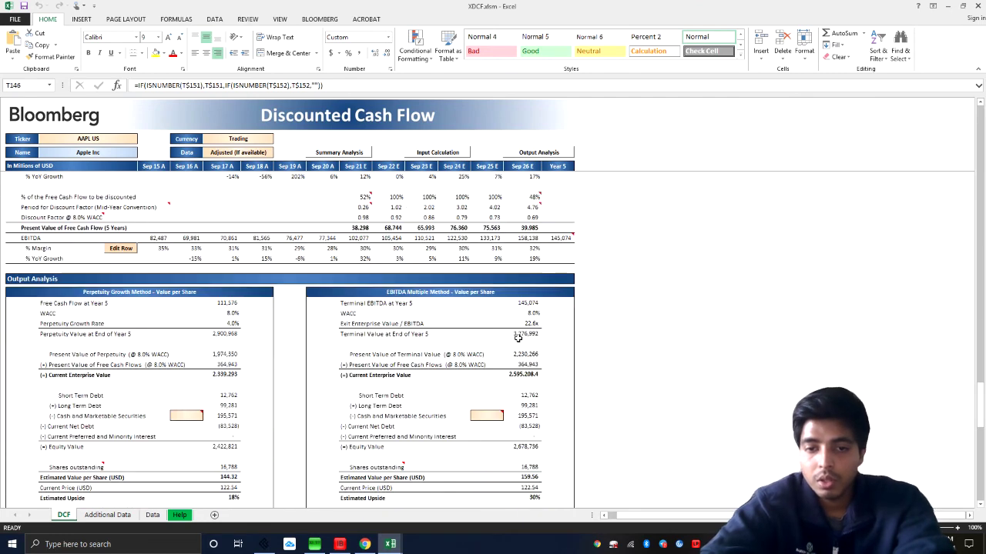
scroll(519, 355, down, 2)
scroll(531, 352, up, 3)
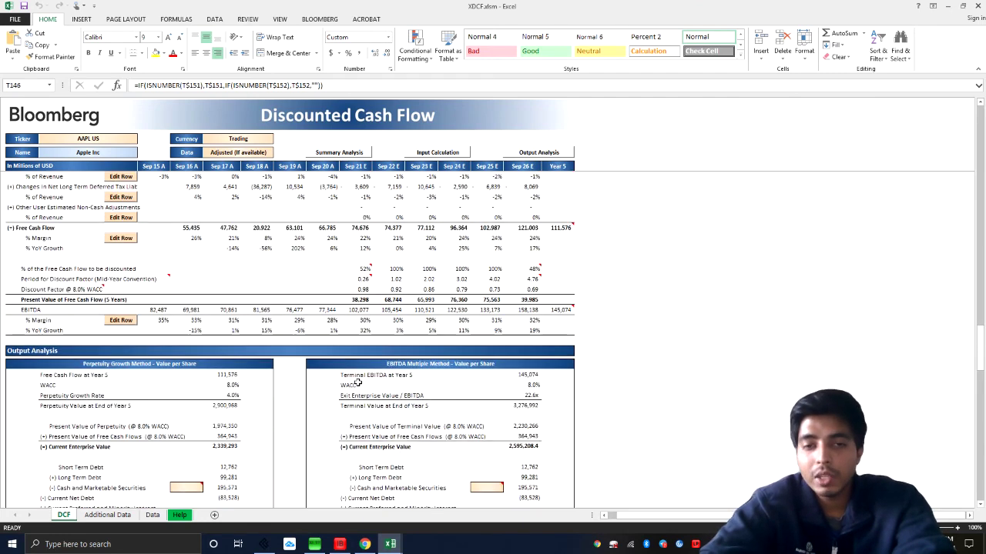
scroll(545, 350, up, 7)
scroll(544, 350, up, 4)
scroll(544, 351, up, 9)
scroll(544, 351, up, 3)
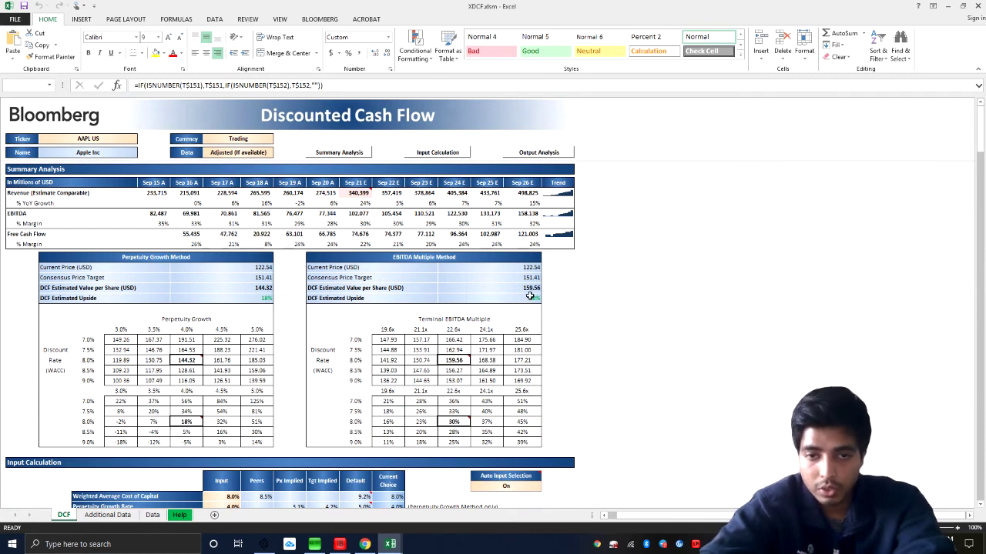
click(514, 278)
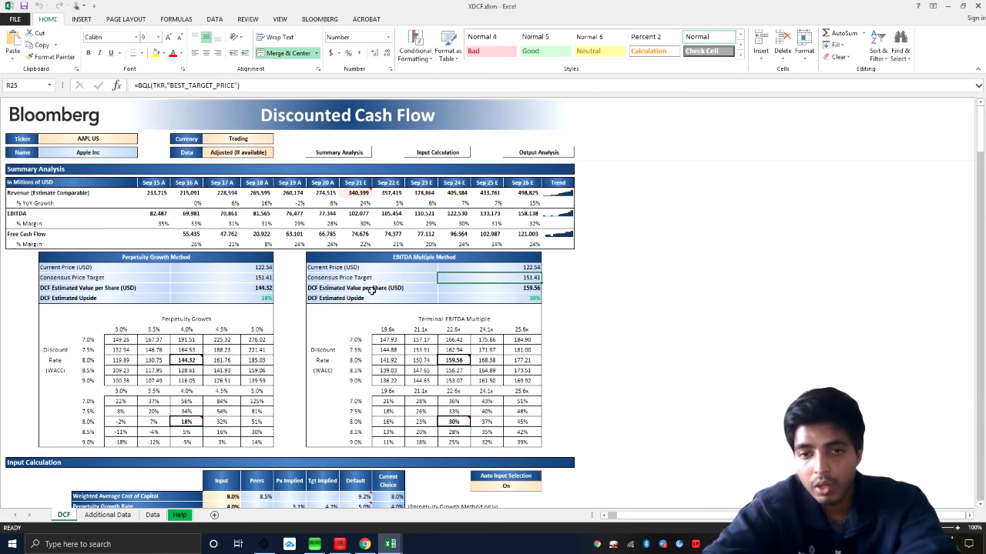
click(500, 287)
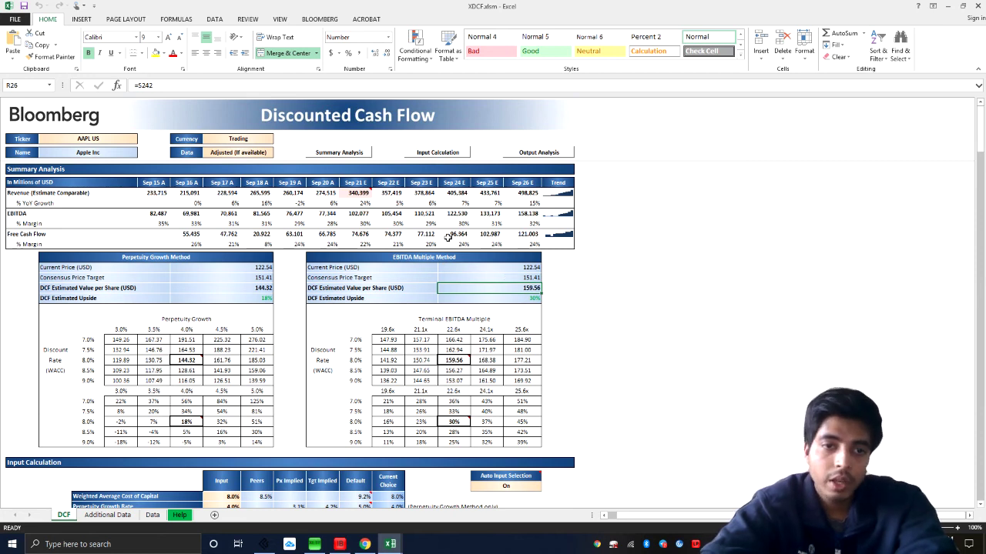
click(256, 298)
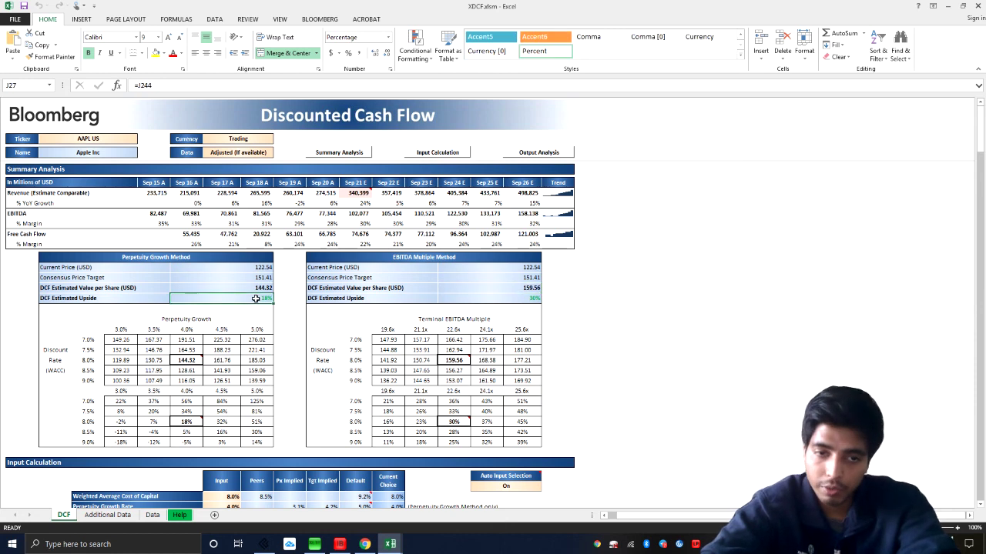
scroll(501, 340, down, 3)
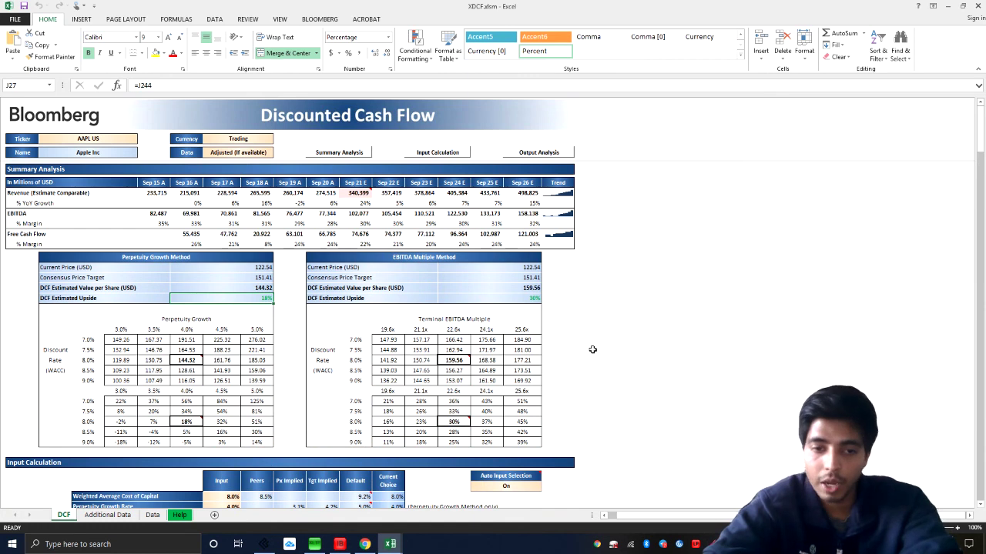
scroll(591, 347, down, 2)
scroll(593, 347, down, 3)
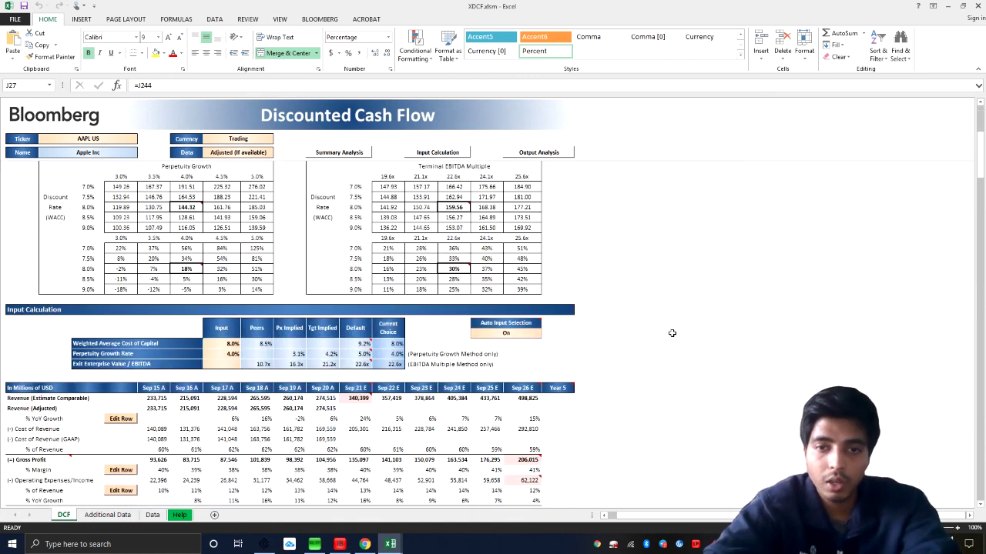
scroll(628, 335, down, 2)
scroll(628, 336, down, 2)
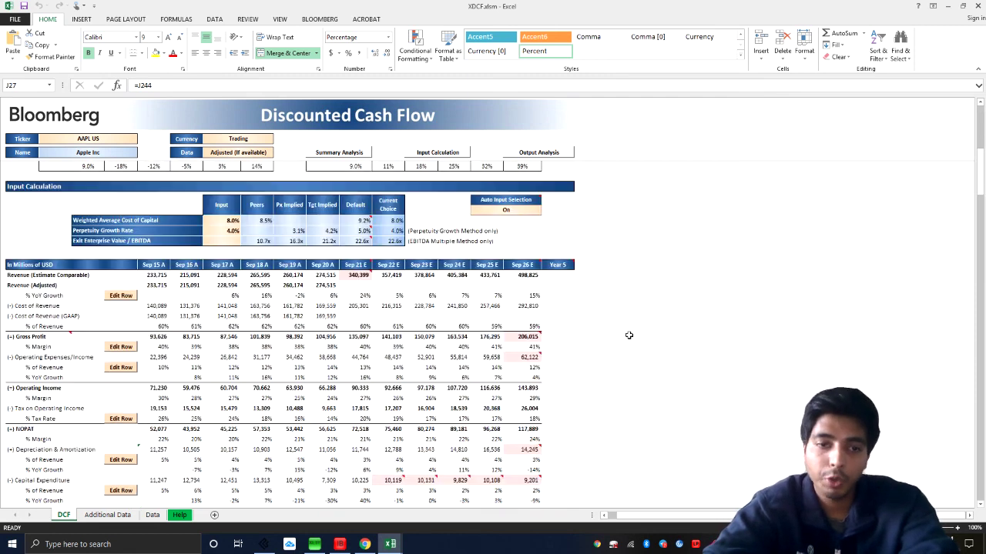
scroll(629, 336, down, 1)
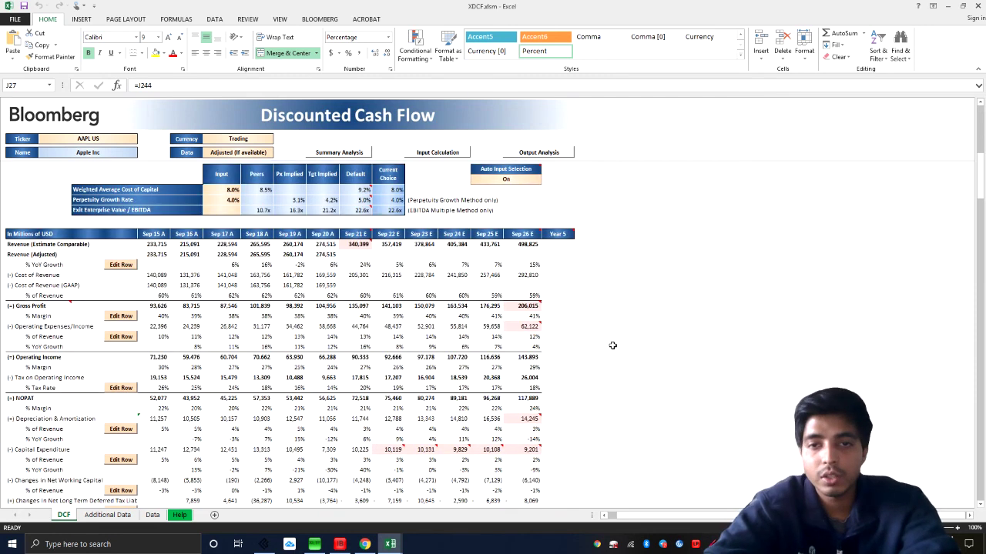
scroll(624, 341, up, 5)
scroll(612, 347, up, 4)
scroll(610, 348, up, 1)
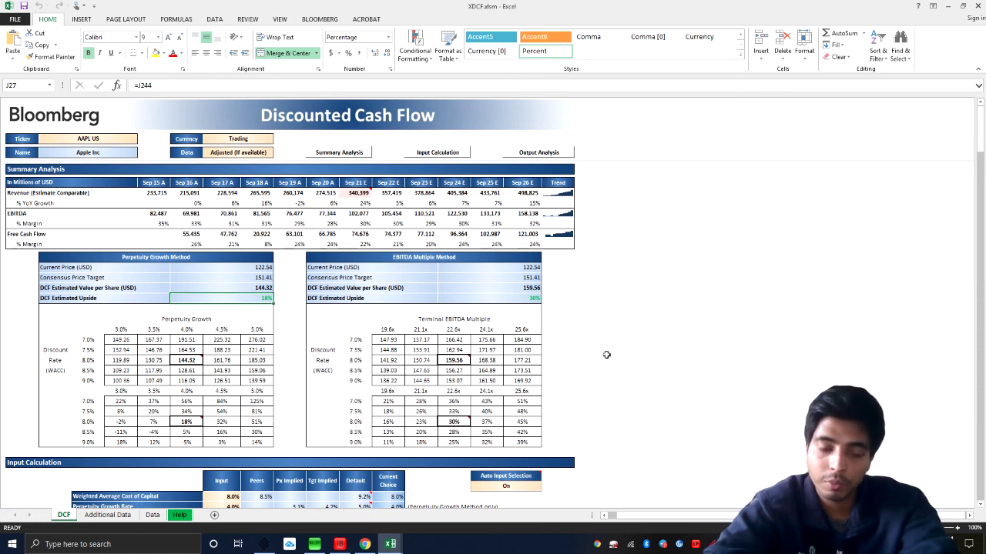
scroll(607, 353, down, 3)
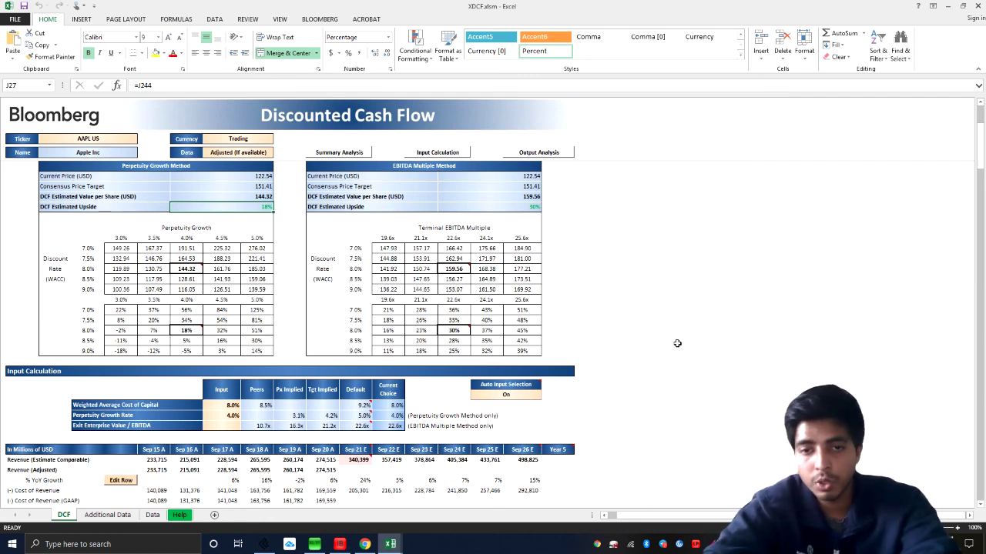
scroll(677, 342, up, 3)
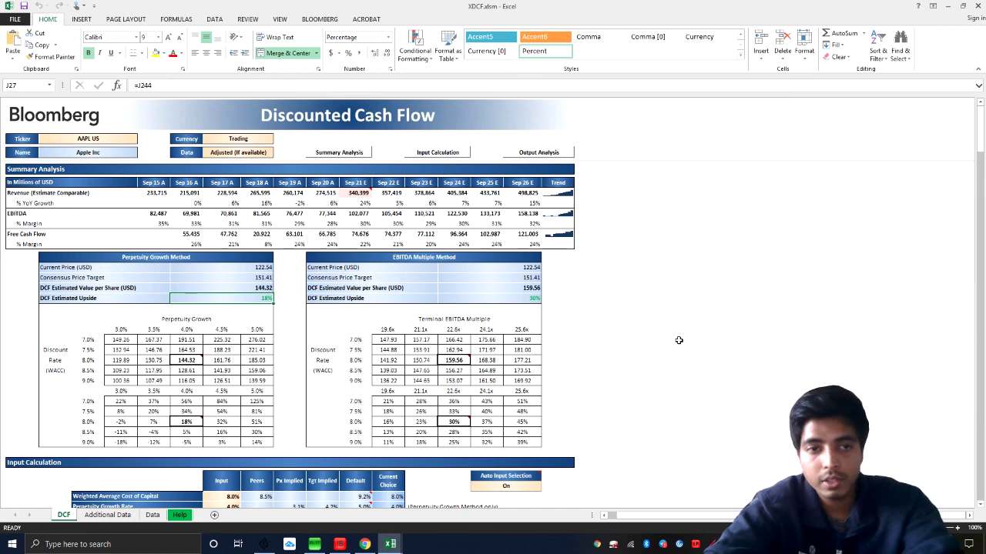